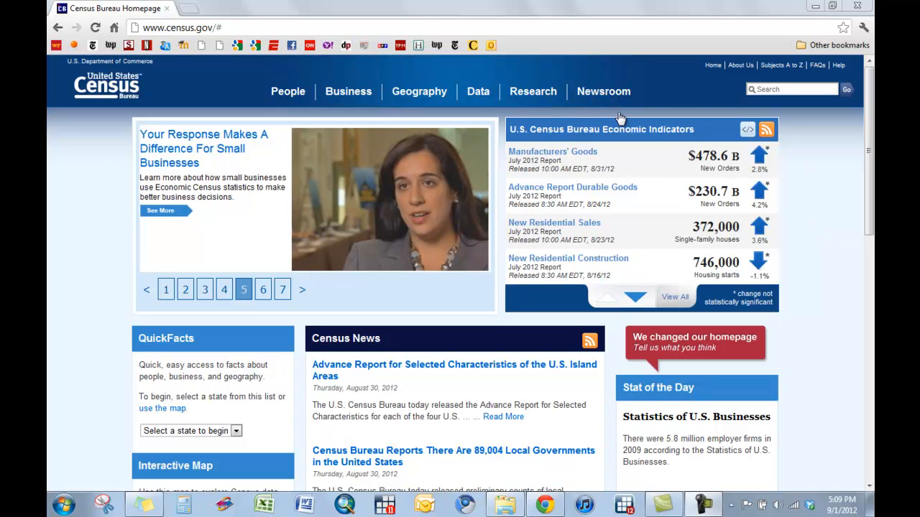
Open American FactFinder from the Census Bureau homepage and bring up its geography selection.
{"action": "mouse_move", "coordinate": [478, 91]}
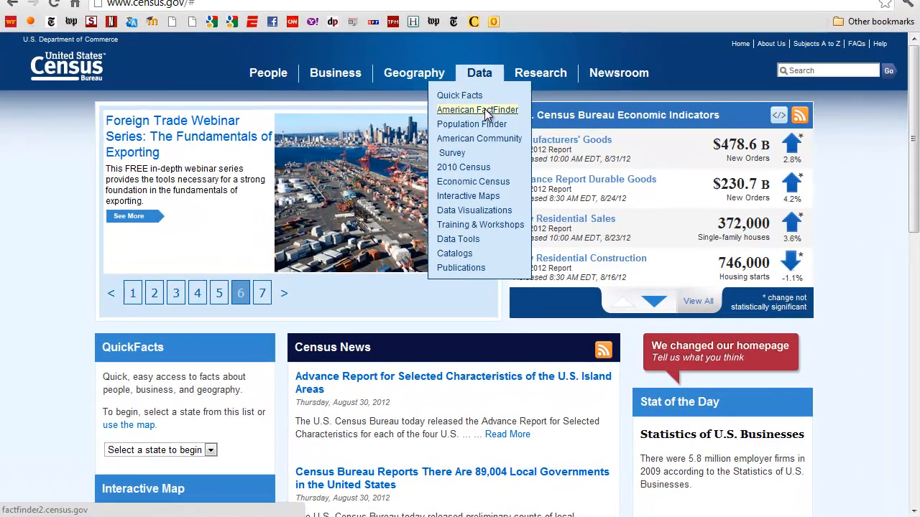
{"action": "left_click", "coordinate": [485, 111]}
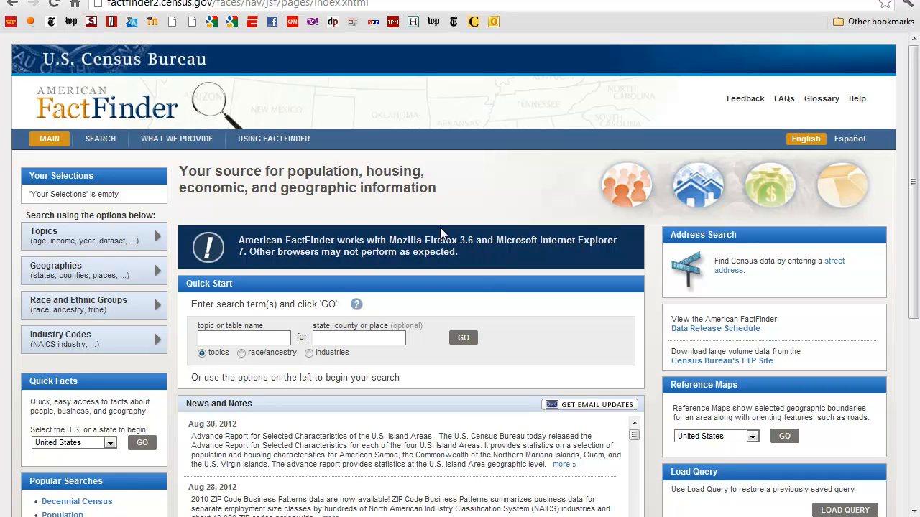
{"action": "scroll", "coordinate": [456, 245], "scroll_direction": "down", "scroll_amount": 1}
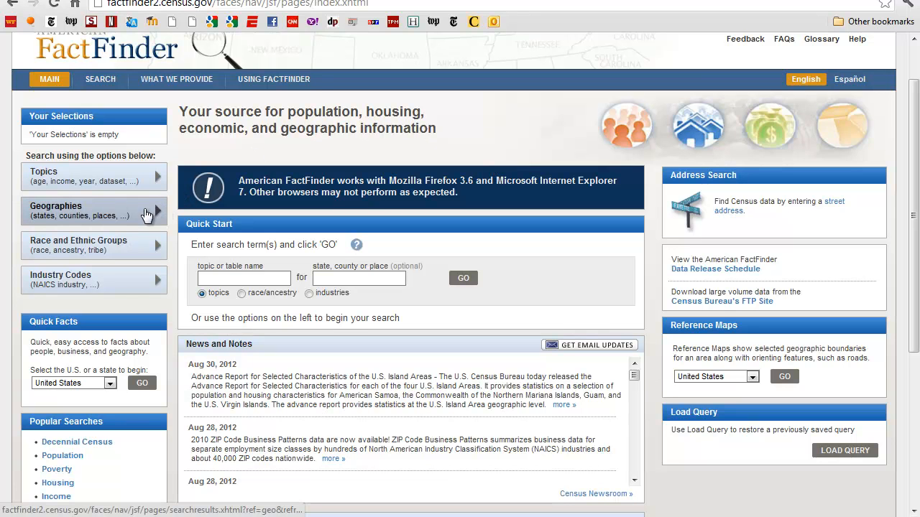
{"action": "left_click", "coordinate": [132, 215]}
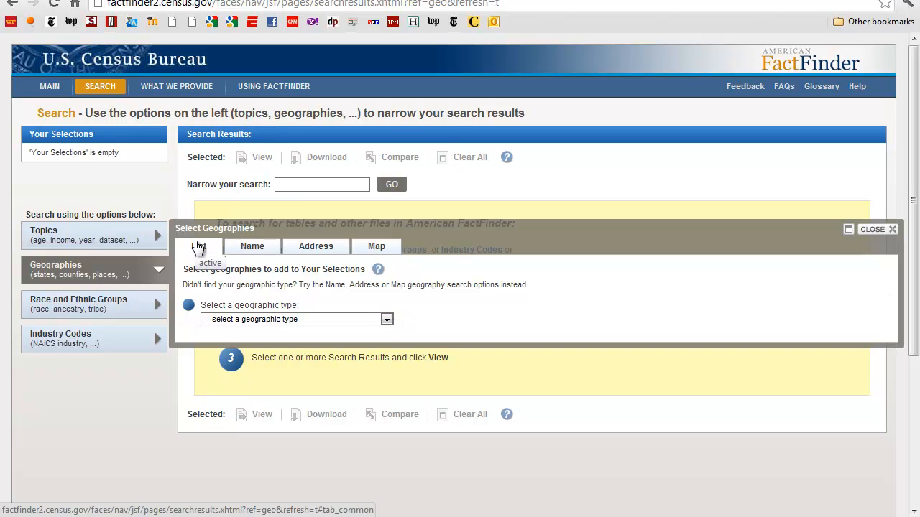
Search geographies by name and filter the results to the Census Tract geographic type.
{"action": "left_click", "coordinate": [385, 320]}
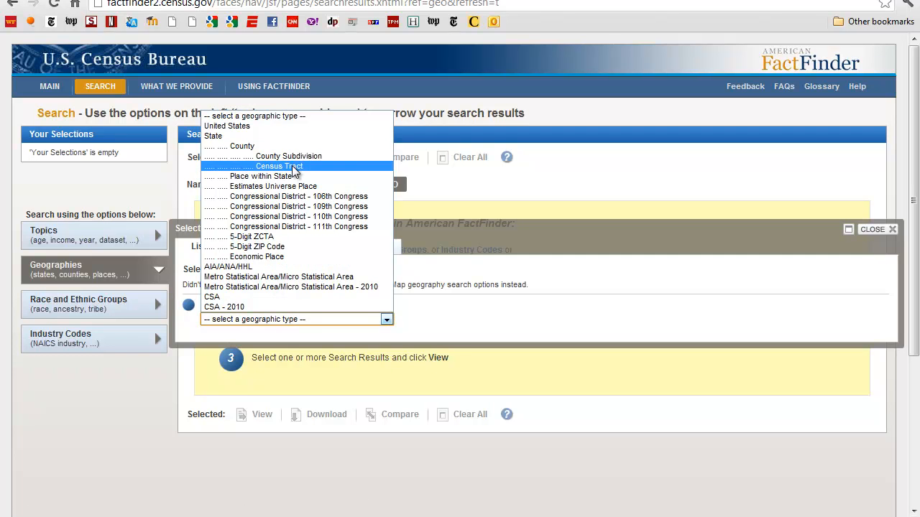
{"action": "left_click", "coordinate": [292, 167]}
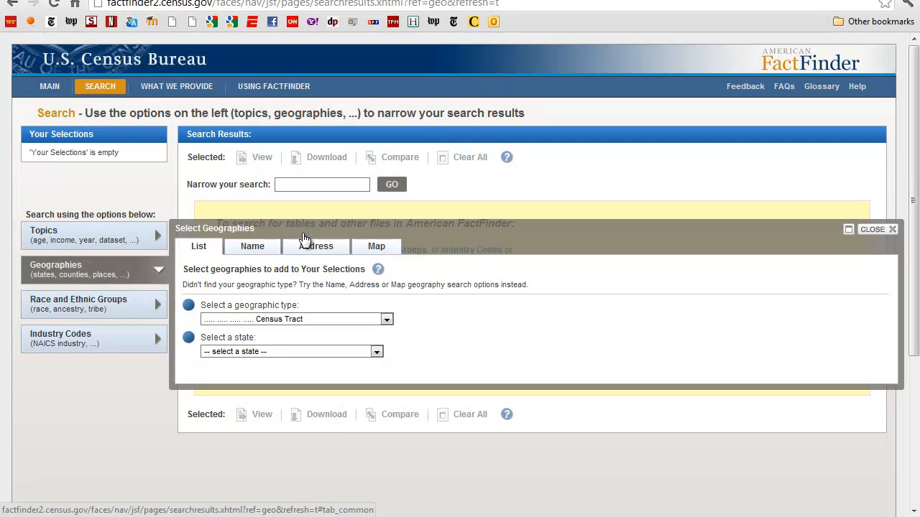
{"action": "left_click", "coordinate": [256, 250]}
{"action": "scroll", "coordinate": [258, 441], "scroll_direction": "down", "scroll_amount": 1}
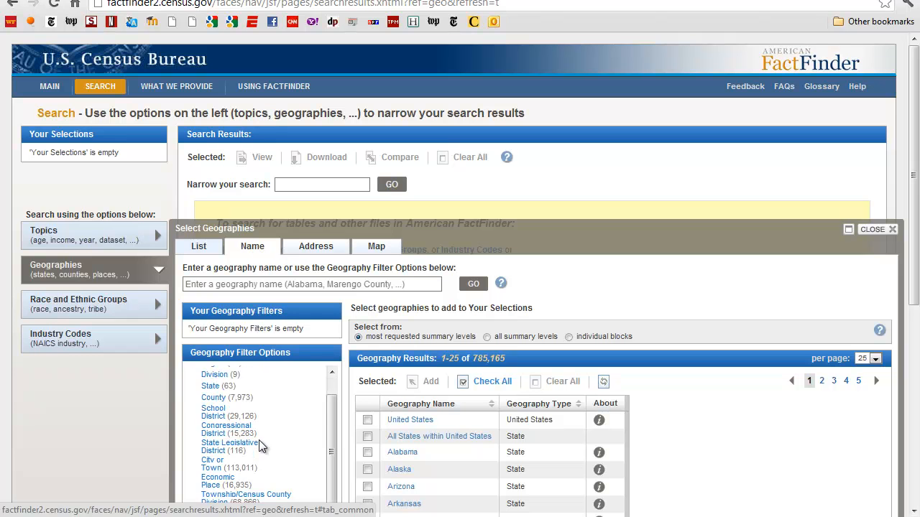
{"action": "scroll", "coordinate": [259, 440], "scroll_direction": "down", "scroll_amount": 1}
{"action": "left_click", "coordinate": [213, 488]}
{"action": "scroll", "coordinate": [677, 427], "scroll_direction": "down", "scroll_amount": 2}
{"action": "scroll", "coordinate": [674, 426], "scroll_direction": "down", "scroll_amount": 2}
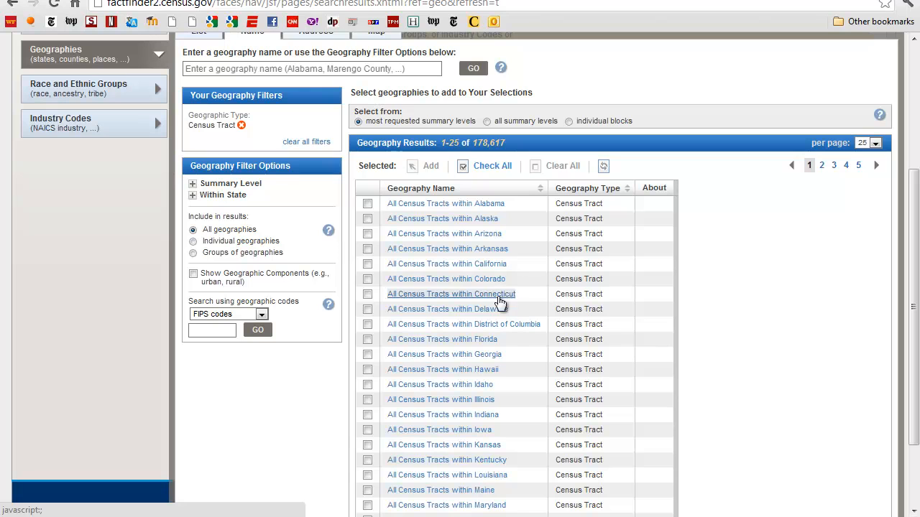
Add All Census Tracts within Colorado to the search selections and close the geography selection.
{"action": "left_click", "coordinate": [367, 279]}
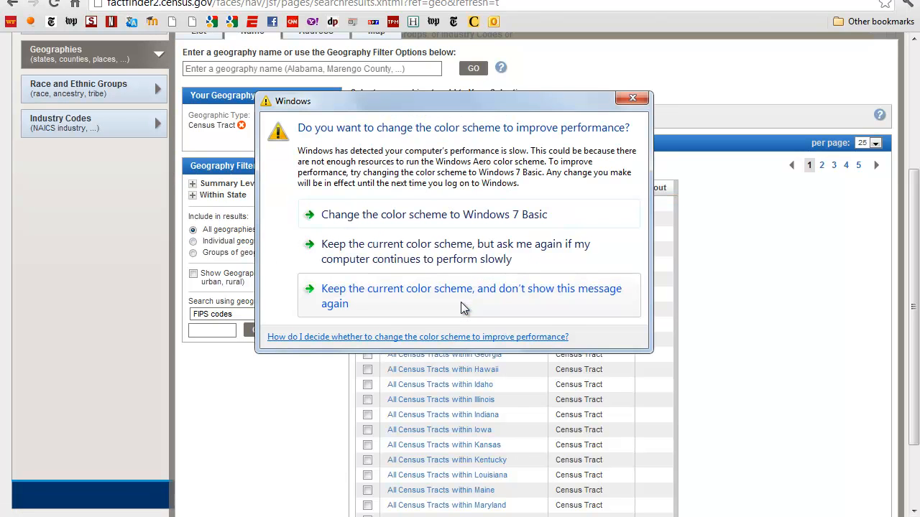
{"action": "left_click", "coordinate": [632, 99]}
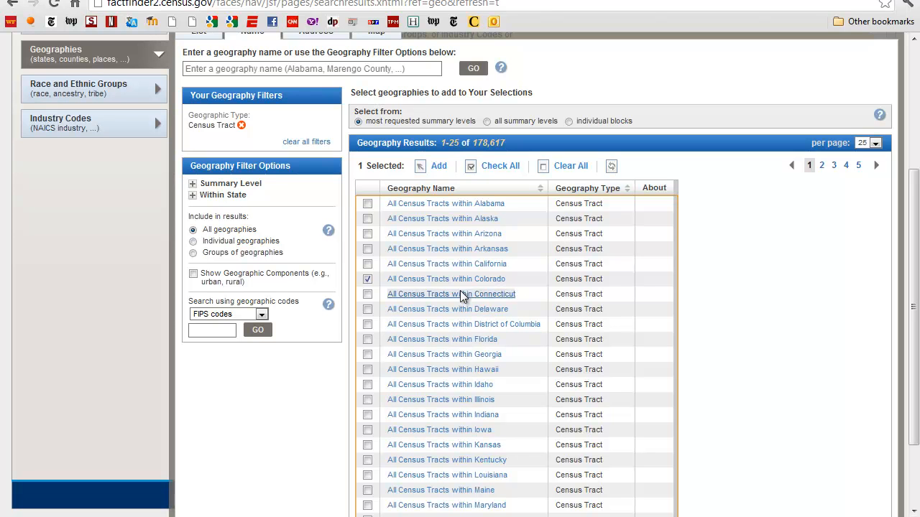
{"action": "left_click", "coordinate": [434, 167]}
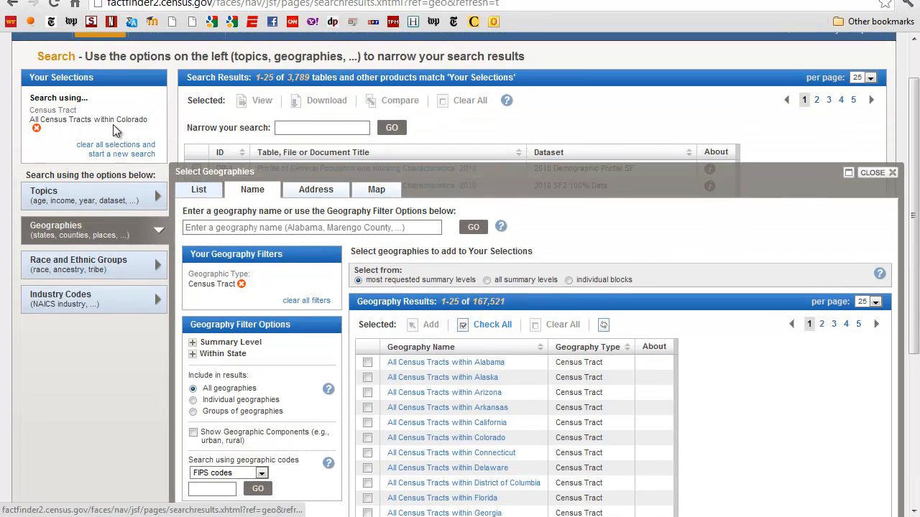
{"action": "left_click", "coordinate": [894, 178]}
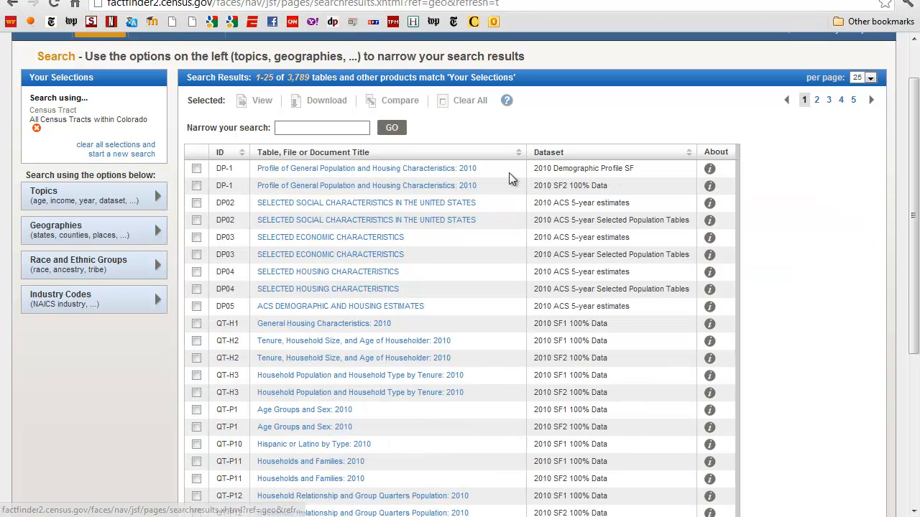
Add the 2010 ACS 5-year estimates dataset as a topic filter and close the topic selection.
{"action": "left_click", "coordinate": [106, 199]}
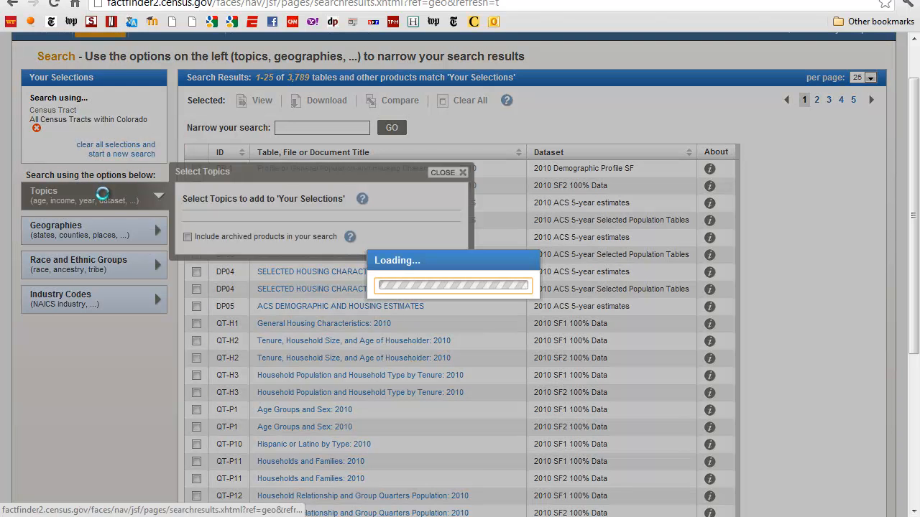
{"action": "left_click", "coordinate": [204, 279]}
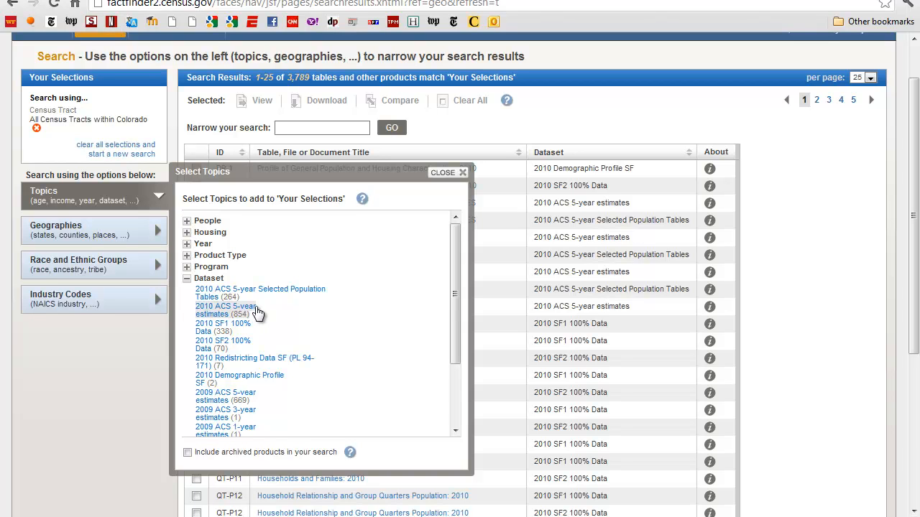
{"action": "left_click", "coordinate": [206, 311]}
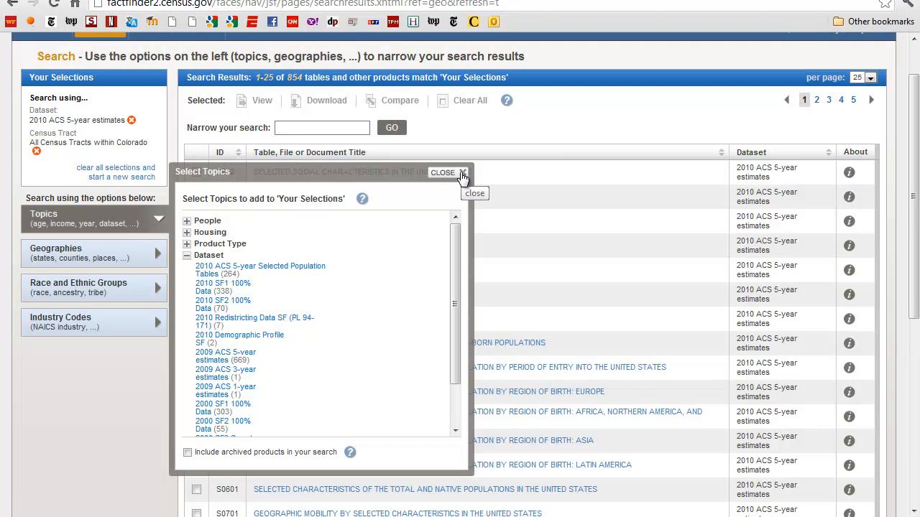
{"action": "left_click", "coordinate": [462, 175]}
Select table S1701, Poverty Status in the Past 12 Months, on the second page of search results.
{"action": "scroll", "coordinate": [514, 309], "scroll_direction": "down", "scroll_amount": 3}
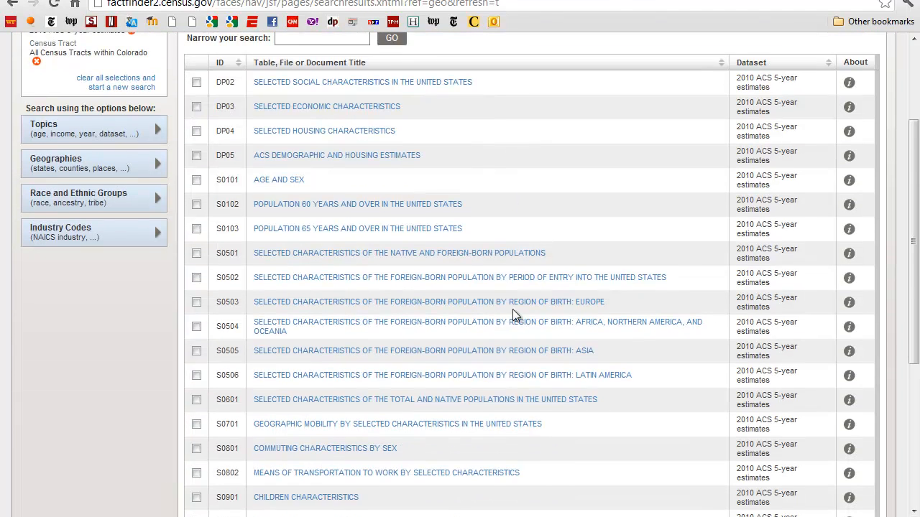
{"action": "scroll", "coordinate": [515, 315], "scroll_direction": "down", "scroll_amount": 1}
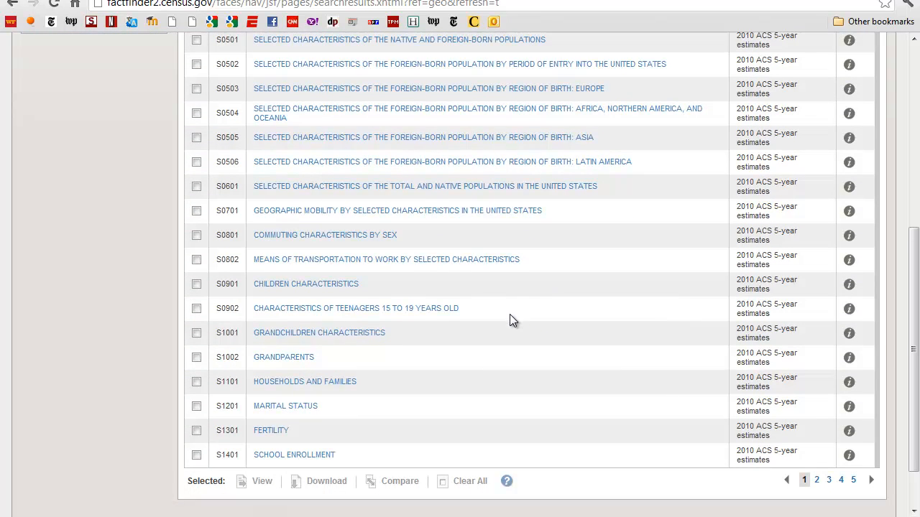
{"action": "scroll", "coordinate": [509, 315], "scroll_direction": "up", "scroll_amount": 4}
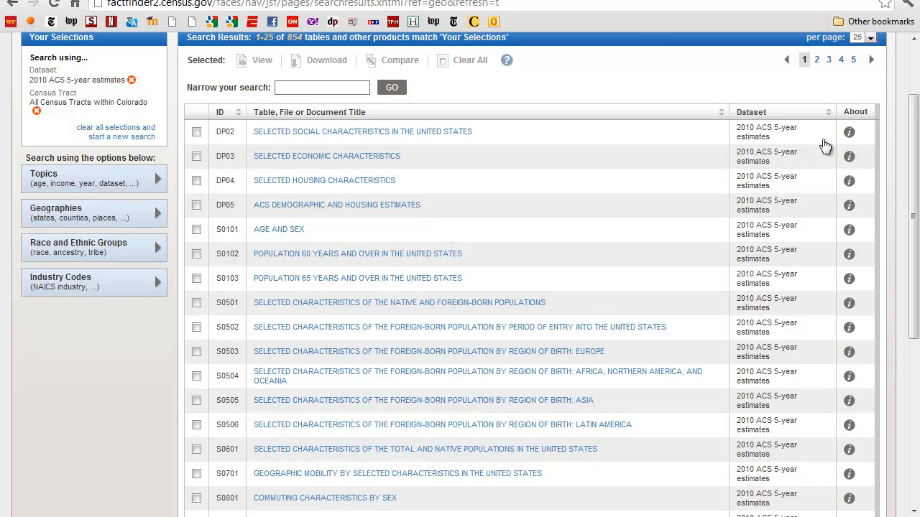
{"action": "left_click", "coordinate": [816, 60]}
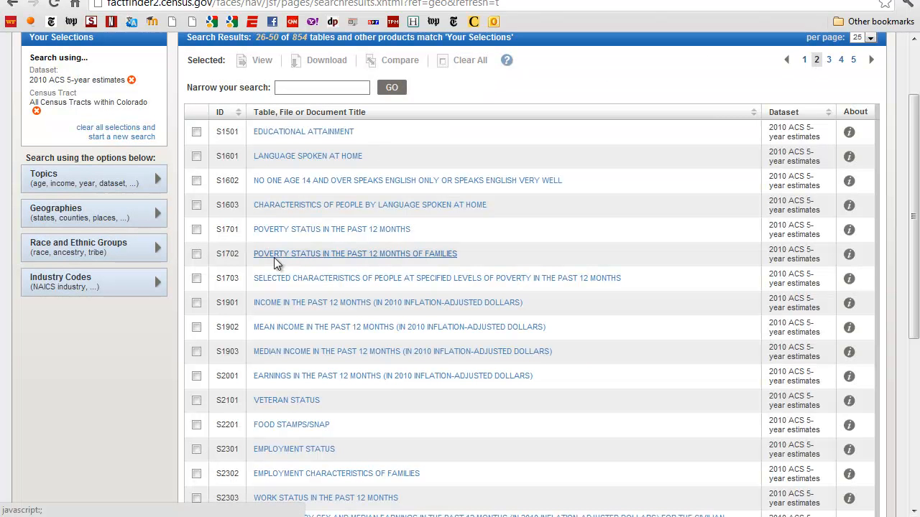
{"action": "left_click", "coordinate": [196, 230]}
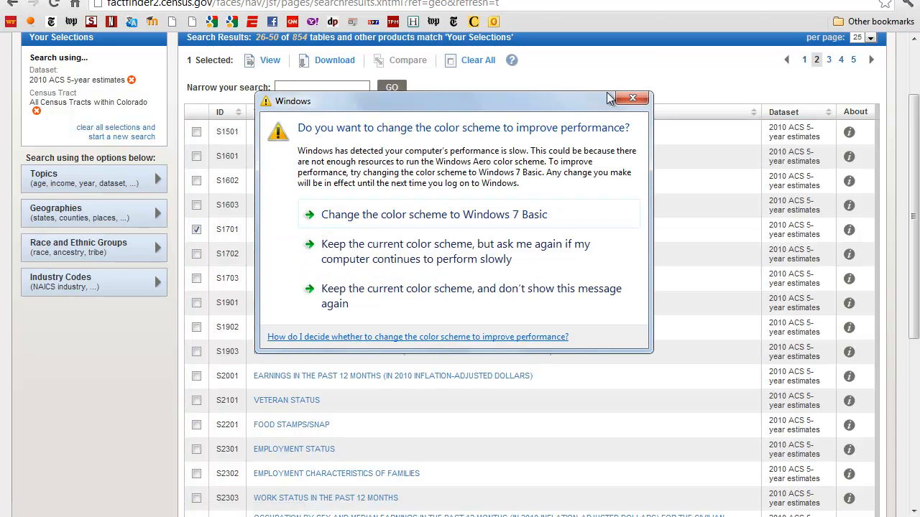
{"action": "left_click", "coordinate": [632, 98]}
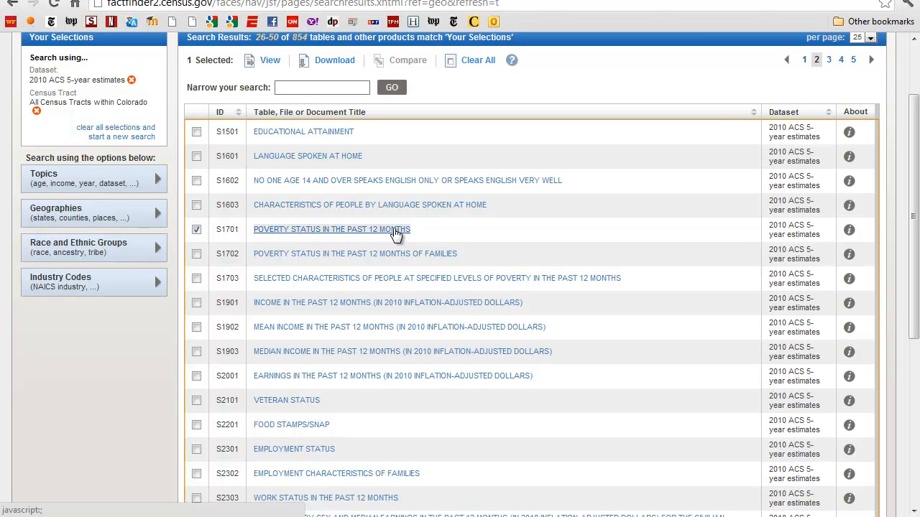
Also select tables B03002, Hispanic or Latino Origin by Race, and B19013, Median Household Income in the Past 12 Months, from further result pages.
{"action": "left_click", "coordinate": [841, 60]}
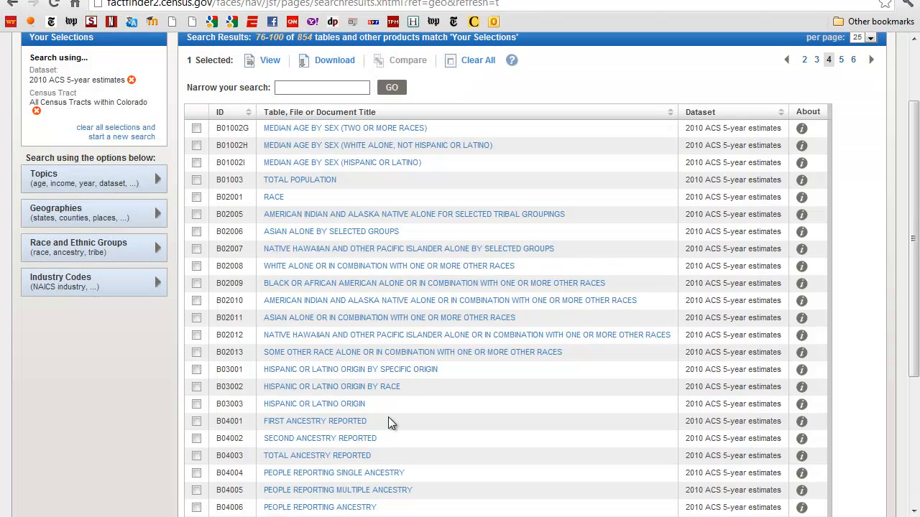
{"action": "left_click", "coordinate": [196, 387]}
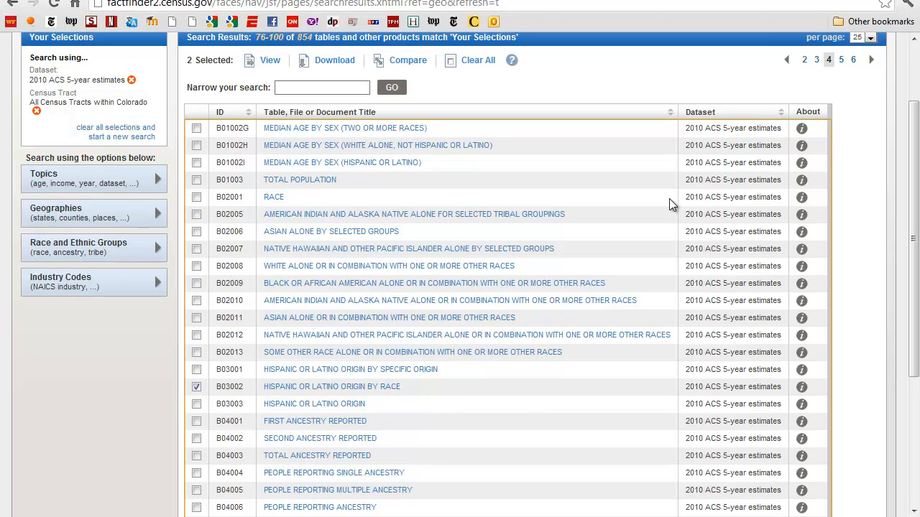
{"action": "left_click", "coordinate": [853, 62]}
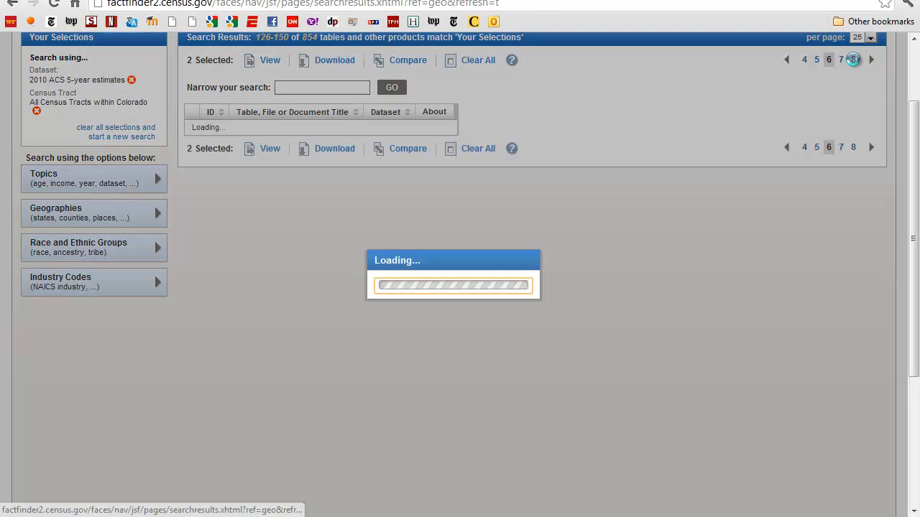
{"action": "left_click", "coordinate": [853, 59]}
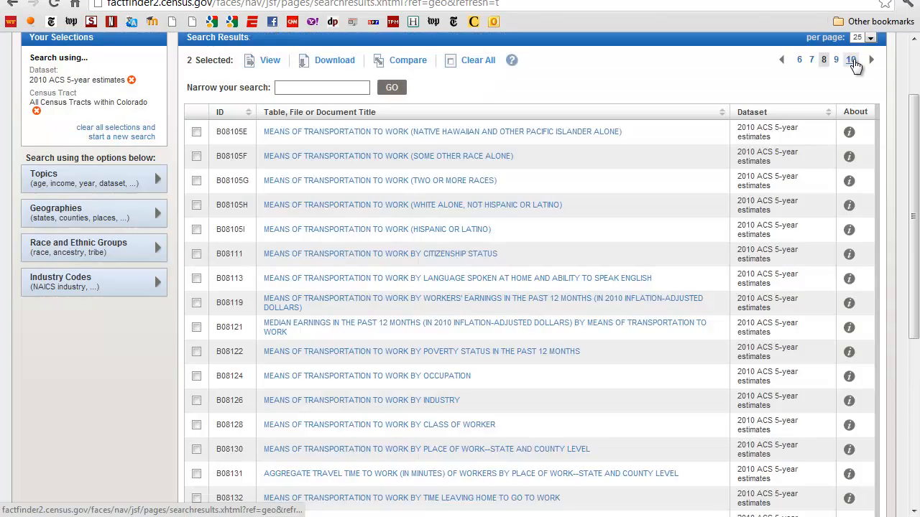
{"action": "left_click", "coordinate": [853, 62]}
{"action": "left_click", "coordinate": [853, 61]}
{"action": "left_click", "coordinate": [853, 62]}
{"action": "left_click", "coordinate": [852, 61]}
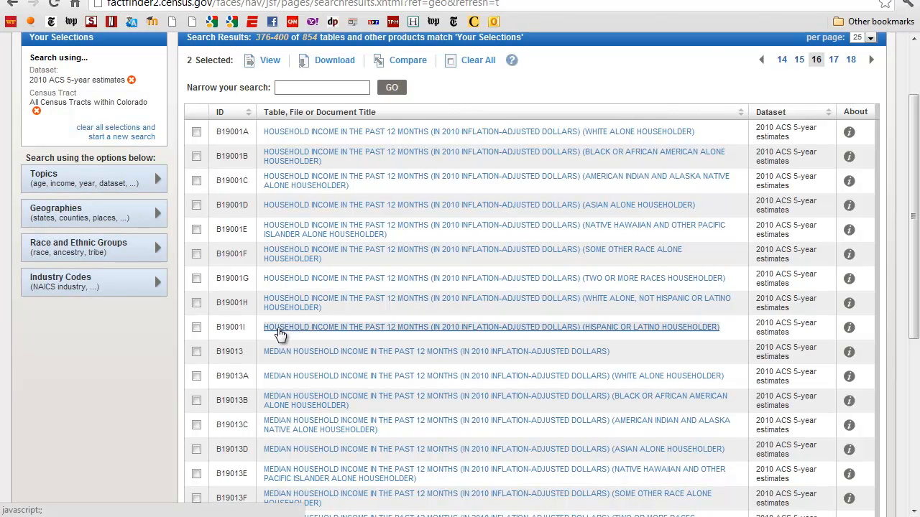
{"action": "left_click", "coordinate": [196, 351]}
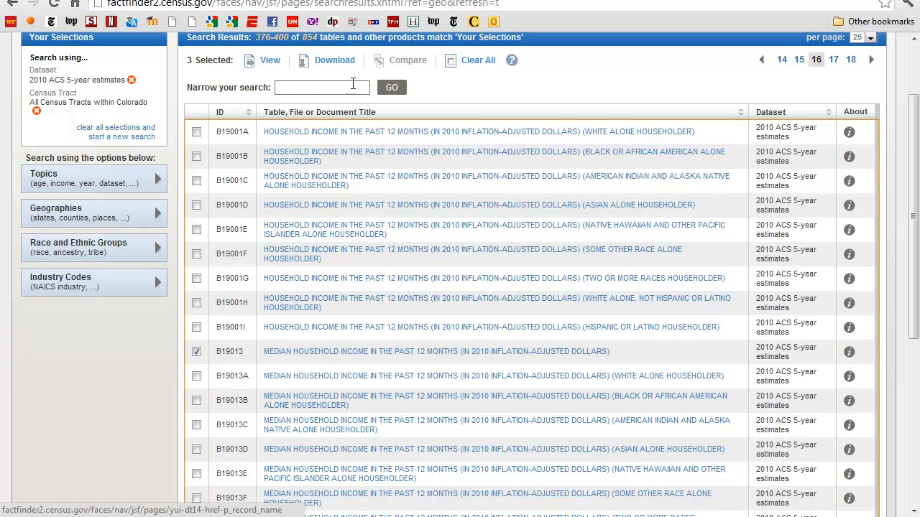
Create a zip file of the three selected tables and download it to the computer.
{"action": "left_click", "coordinate": [337, 64]}
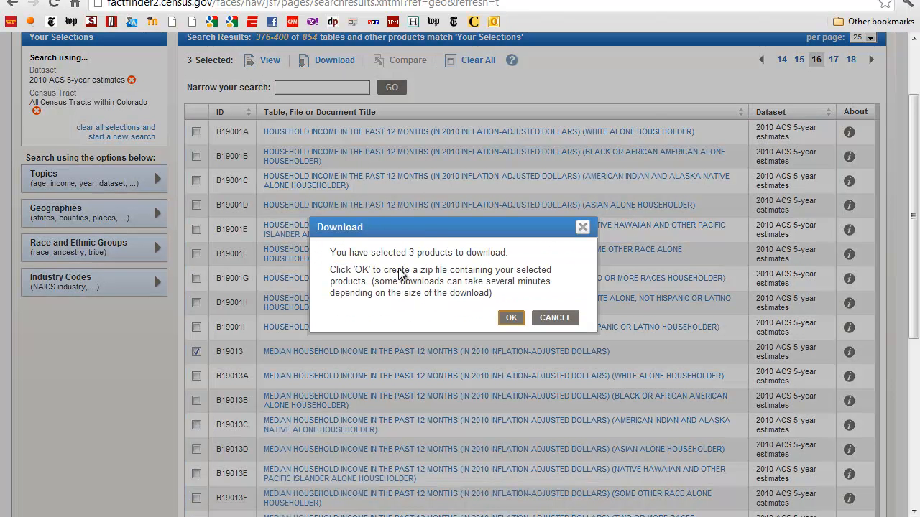
{"action": "left_click", "coordinate": [511, 317]}
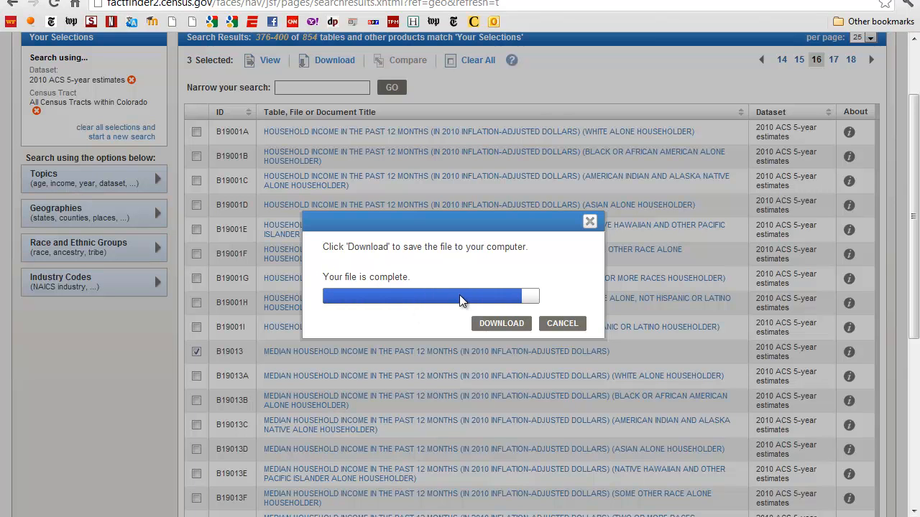
{"action": "left_click", "coordinate": [501, 323]}
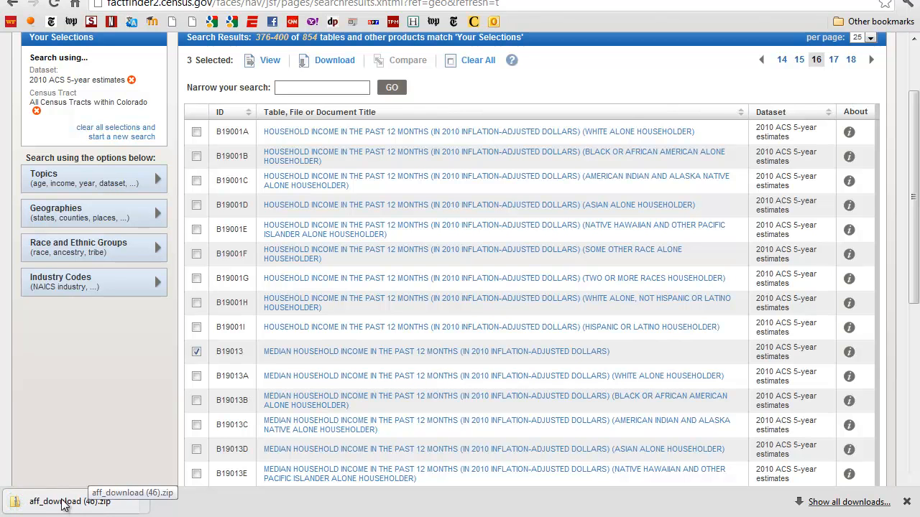
Open the downloaded zip file and view ACS_10_5YR_B03002_with_ann in Excel, dismissing the Windows color scheme message.
{"action": "left_click", "coordinate": [61, 505]}
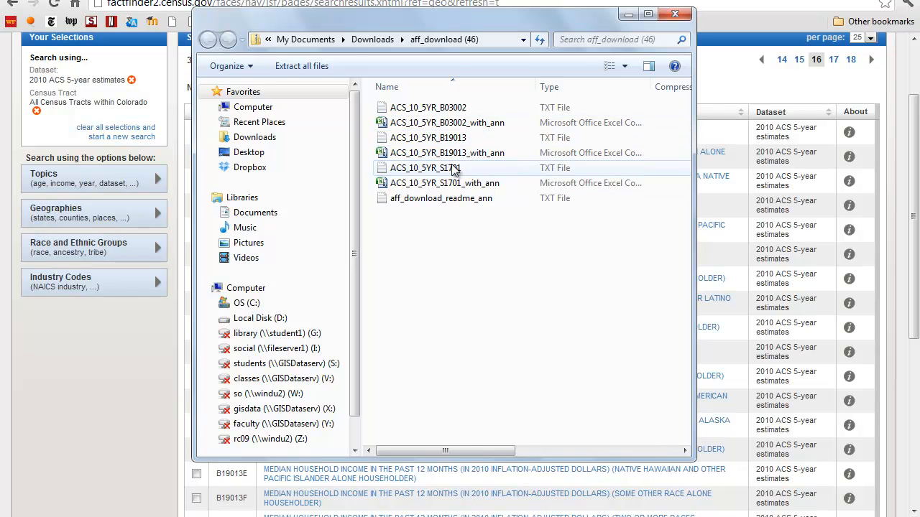
{"action": "double_click", "coordinate": [427, 127]}
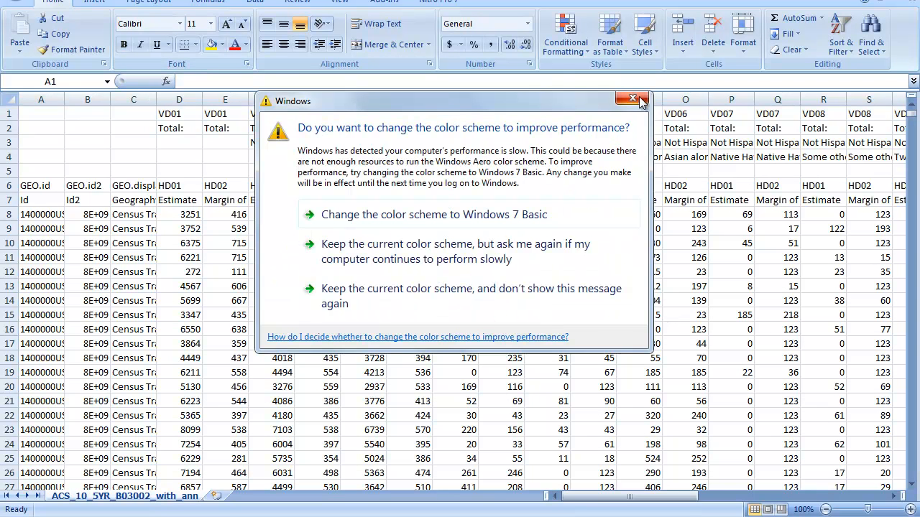
{"action": "left_click", "coordinate": [632, 99]}
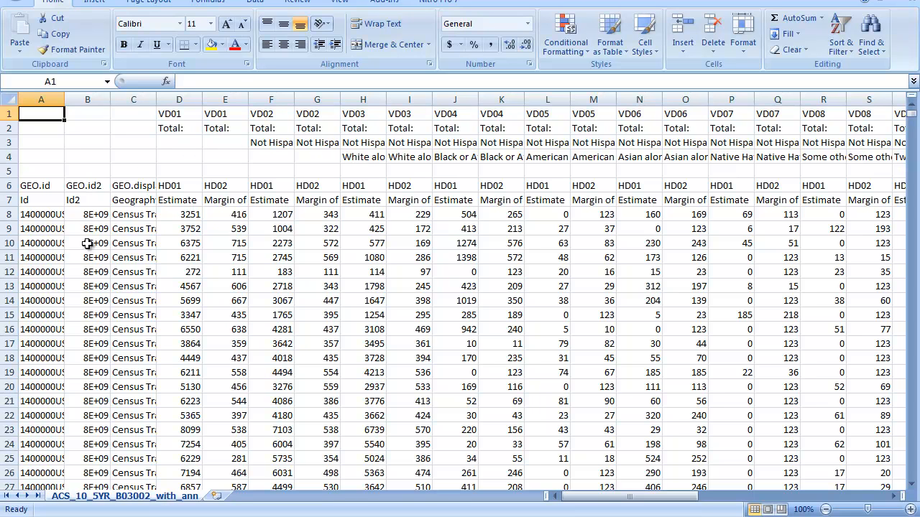
Inspect the first tract's Id2 value in cell B8 and autofit column B to show the full numbers.
{"action": "left_click", "coordinate": [89, 216]}
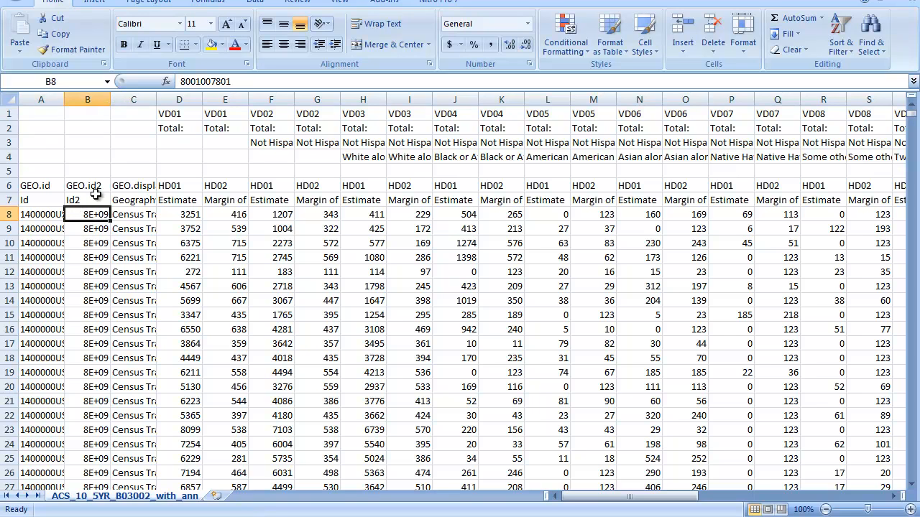
{"action": "double_click", "coordinate": [110, 100]}
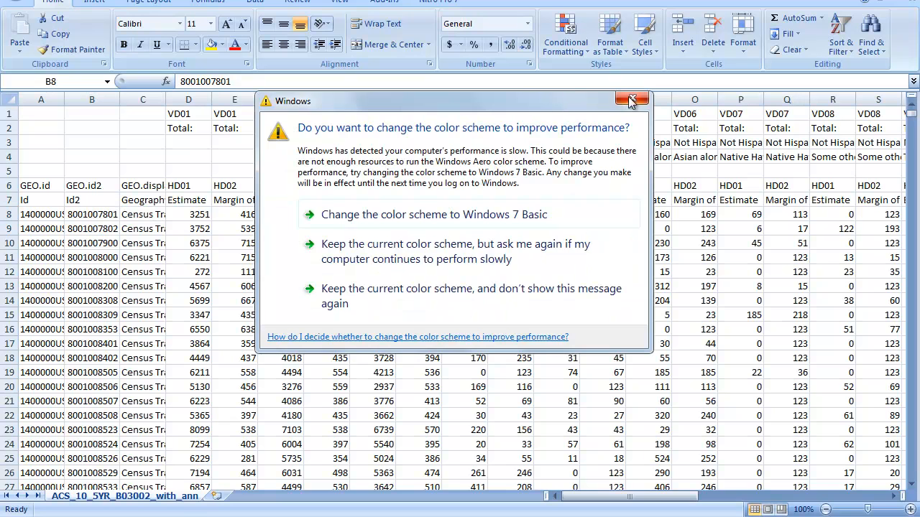
Dismiss the Windows color scheme message and rename the Id2 header in cell B7 as joinid.
{"action": "left_click", "coordinate": [632, 99]}
{"action": "left_click", "coordinate": [97, 185]}
{"action": "left_click", "coordinate": [99, 214]}
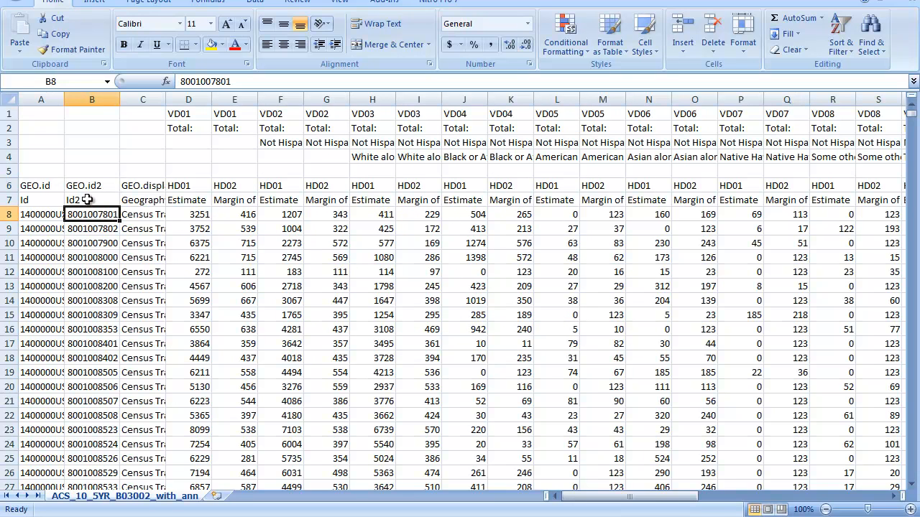
{"action": "left_click", "coordinate": [90, 201]}
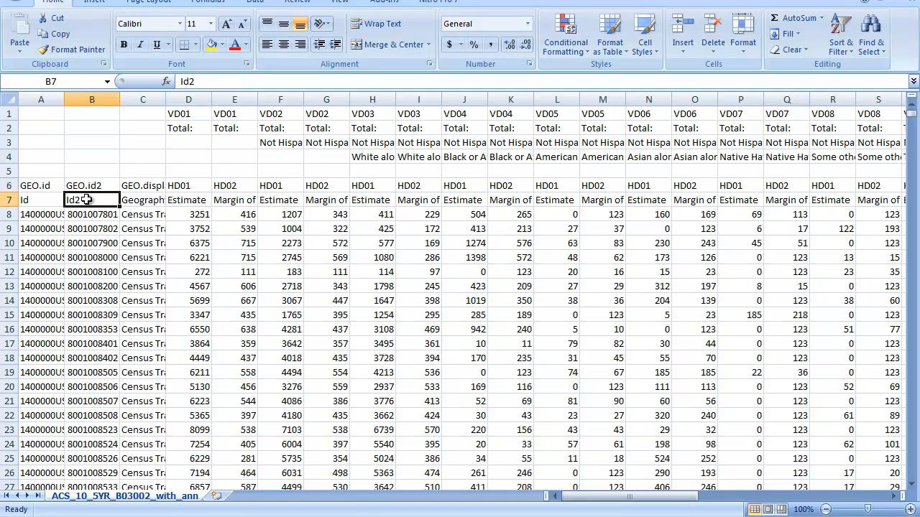
{"action": "type", "text": "joinid"}
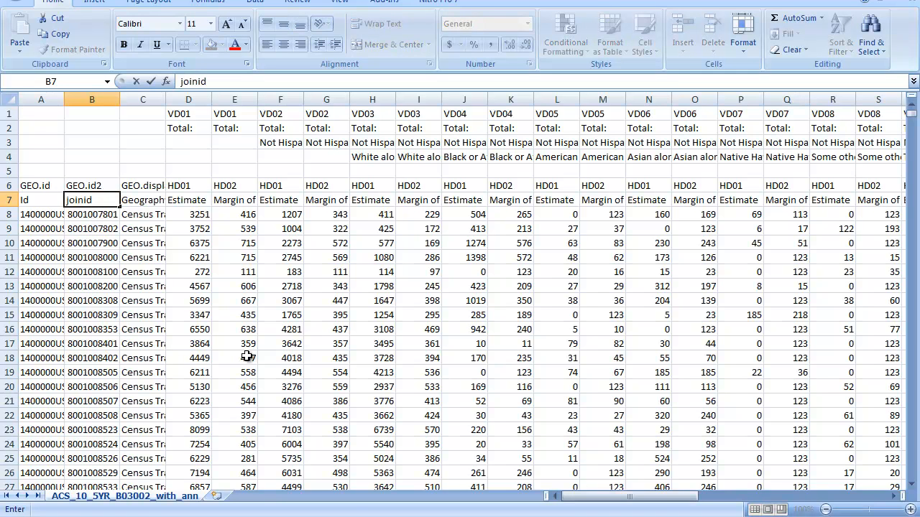
{"action": "key", "text": "Tab"}
{"action": "key", "text": "Tab"}
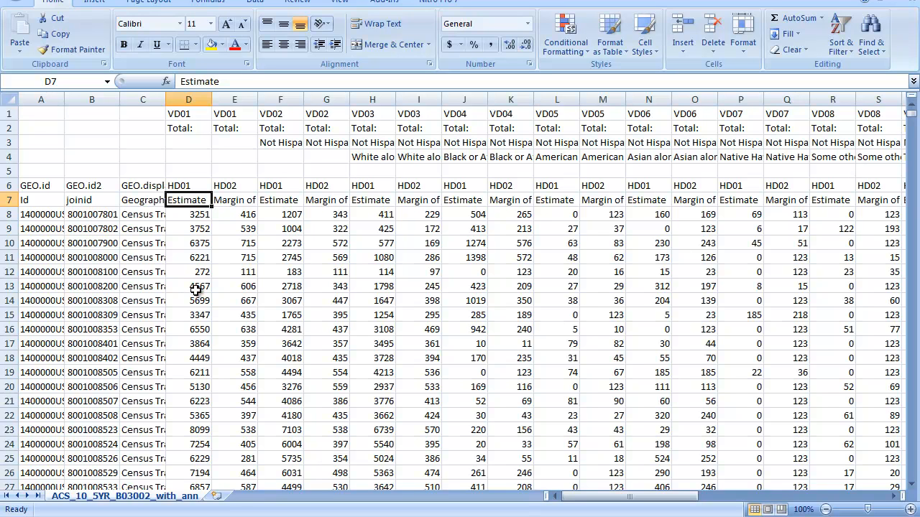
Rename the total population Estimate header in cell D7 as poptot.
{"action": "type", "text": "pop"}
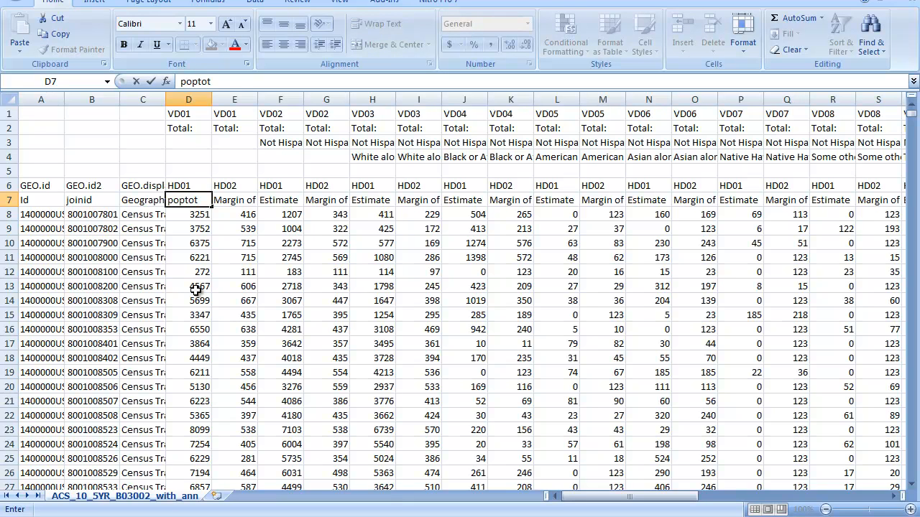
{"action": "type", "text": "tot"}
{"action": "key", "text": "Tab"}
Rename the non-Hispanic white and Black Estimate headers in cells H7 and J7 as whitenh and blacknh.
{"action": "key", "text": "Right"}
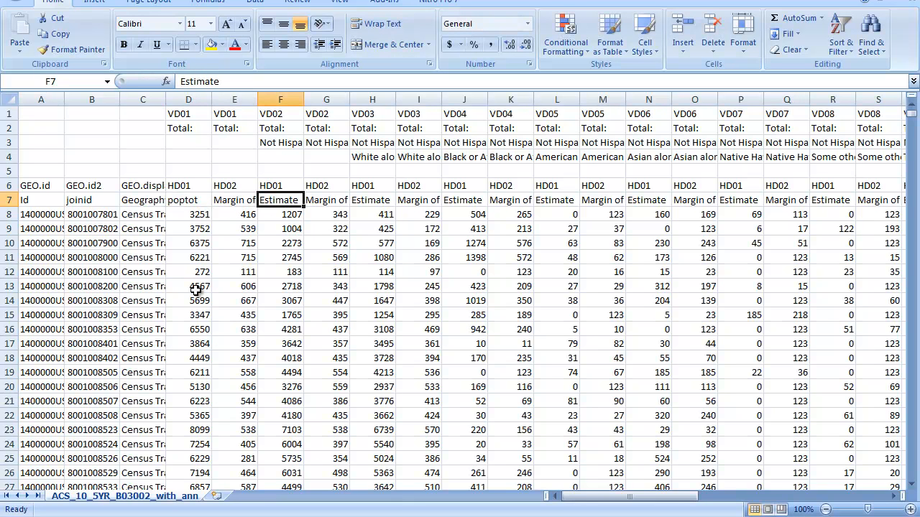
{"action": "key", "text": "Right"}
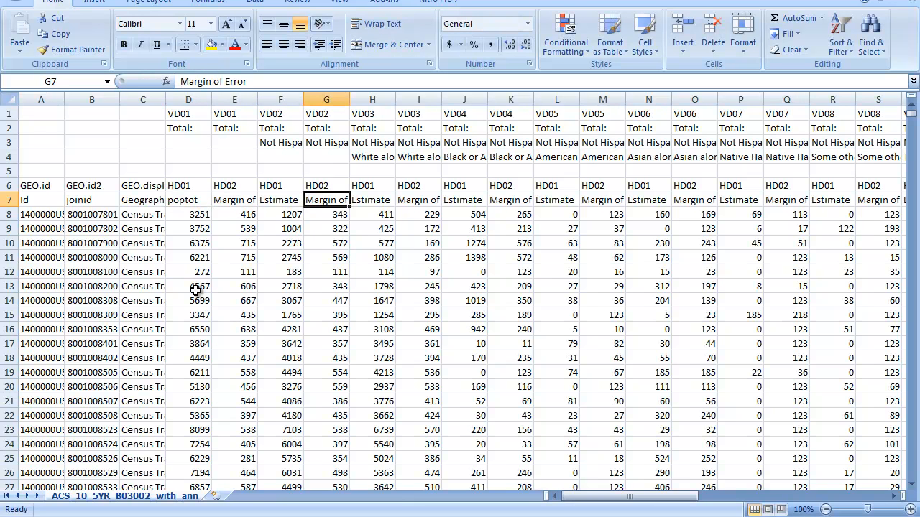
{"action": "key", "text": "Right"}
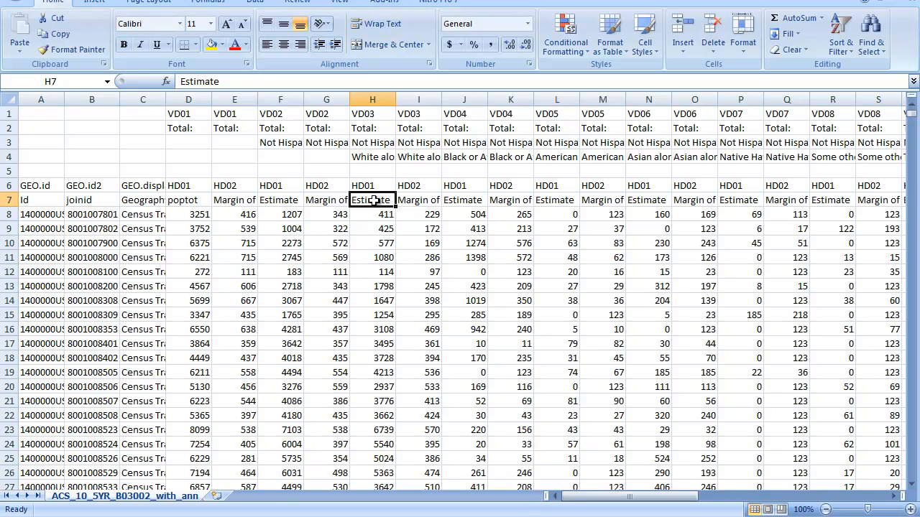
{"action": "type", "text": "whiten"}
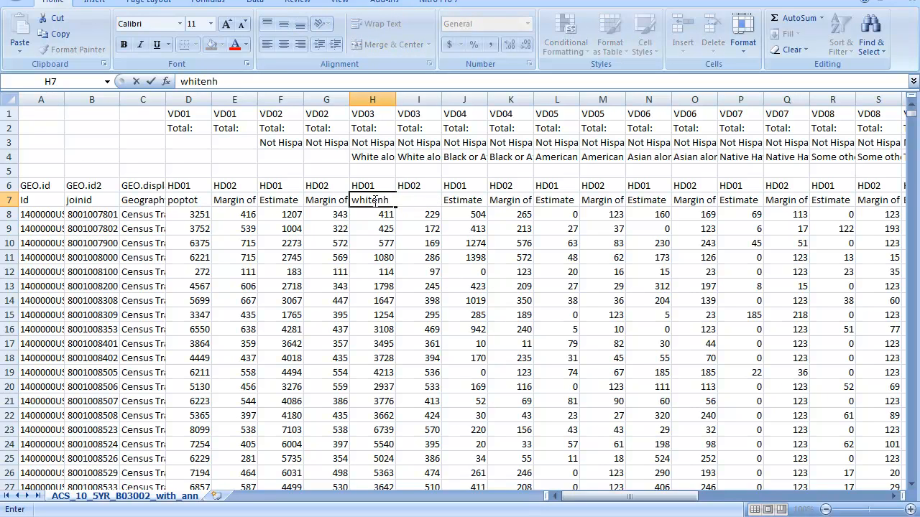
{"action": "type", "text": "h"}
{"action": "key", "text": "Right"}
{"action": "key", "text": "Right"}
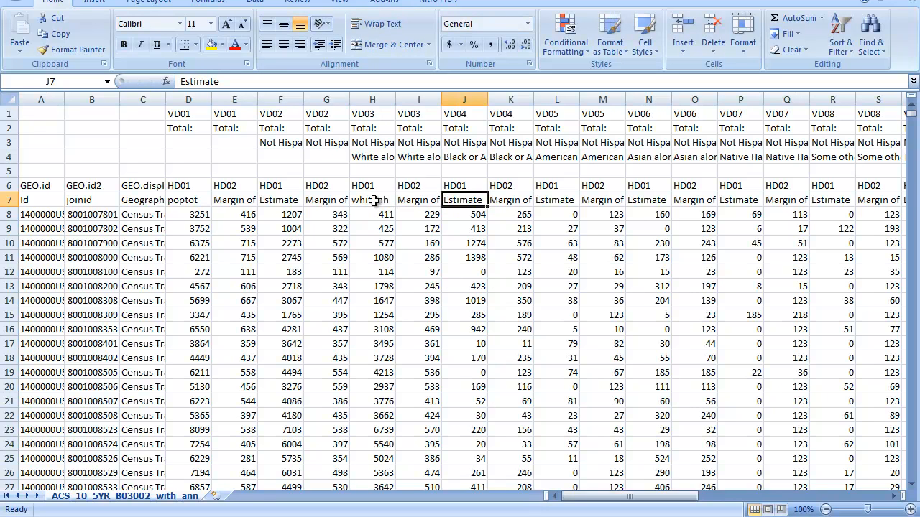
{"action": "type", "text": "blacknh"}
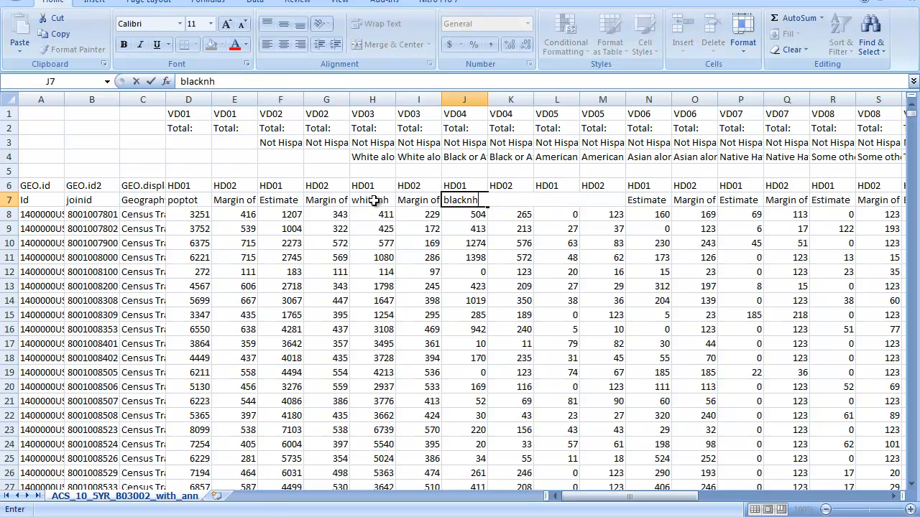
{"action": "key", "text": "Right"}
{"action": "key", "text": "Right"}
{"action": "key", "text": "Right"}
{"action": "key", "text": "Right"}
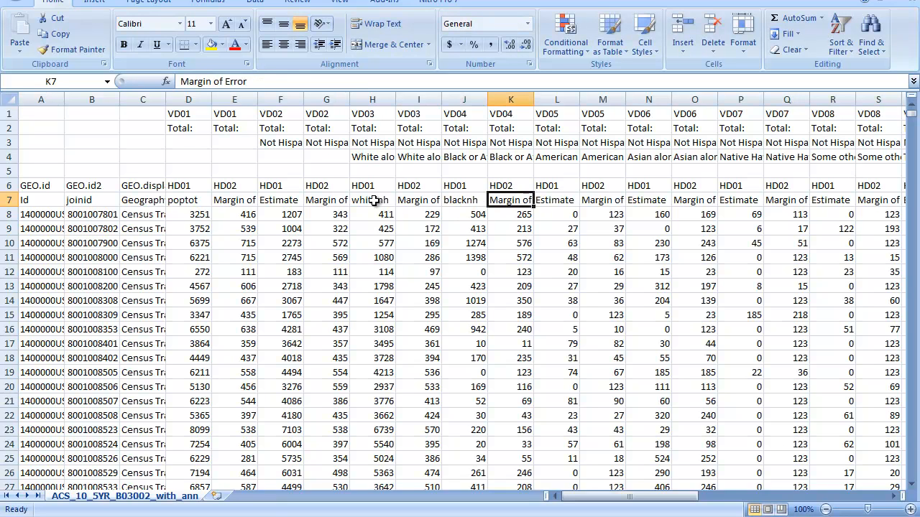
Rename the non-Hispanic Asian alone Estimate header in cell N7 as asiannh.
{"action": "type", "text": "asiannh"}
{"action": "key", "text": "Right"}
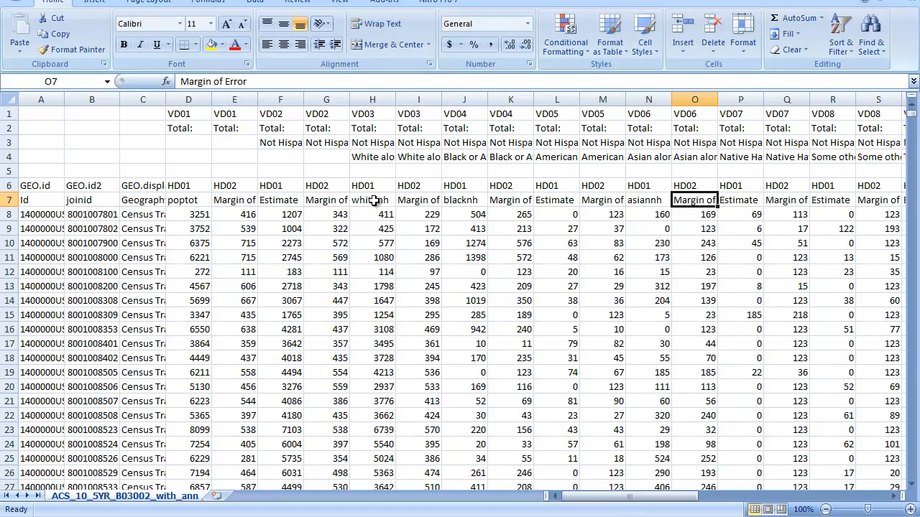
Find the Hispanic or Latino total column and rename its Estimate header in cell Z7 as latino.
{"action": "key", "text": "Right"}
{"action": "key", "text": "Right"}
{"action": "key", "text": "Right"}
{"action": "key", "text": "Right"}
{"action": "key", "text": "Right"}
{"action": "key", "text": "Right"}
{"action": "key", "text": "Right"}
{"action": "key", "text": "Right"}
{"action": "key", "text": "Right"}
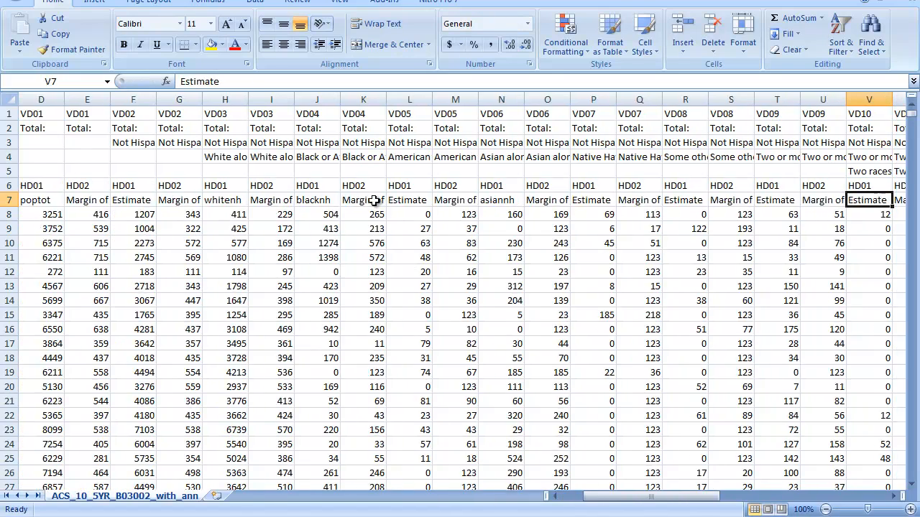
{"action": "key", "text": "Right"}
{"action": "key", "text": "Right"}
{"action": "key", "text": "Right"}
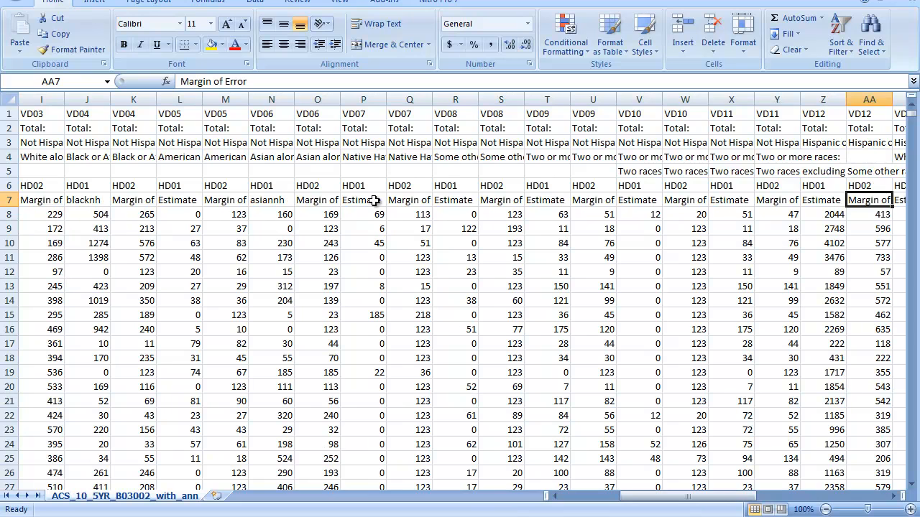
{"action": "key", "text": "Left"}
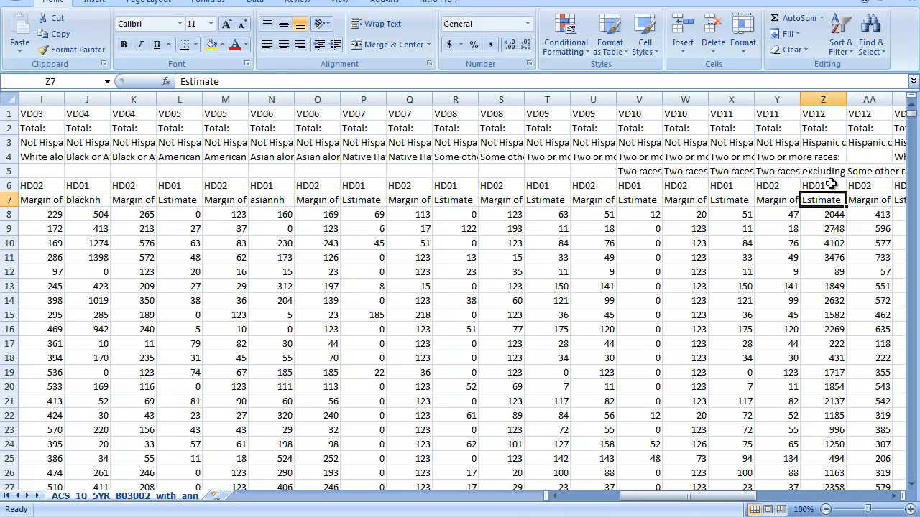
{"action": "left_click", "coordinate": [782, 142]}
{"action": "left_click", "coordinate": [823, 143]}
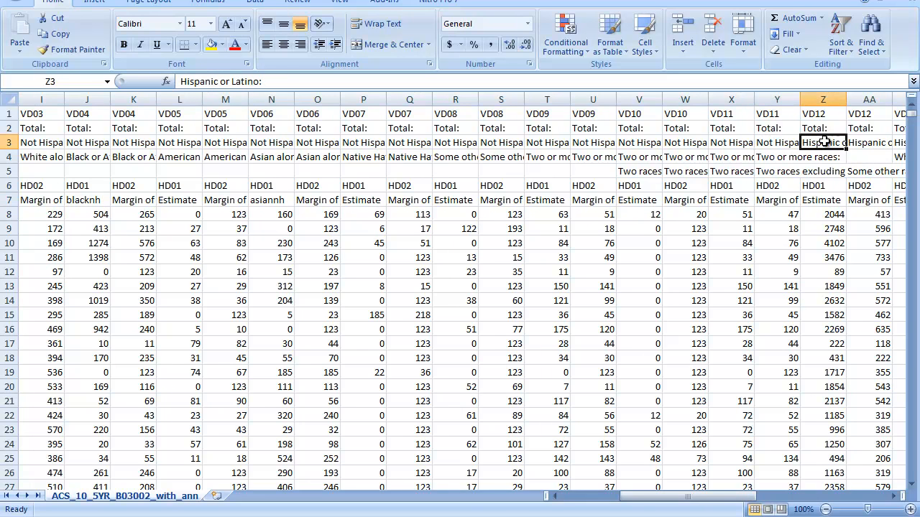
{"action": "left_click", "coordinate": [828, 204]}
{"action": "type", "text": "latino"}
{"action": "key", "text": "Tab"}
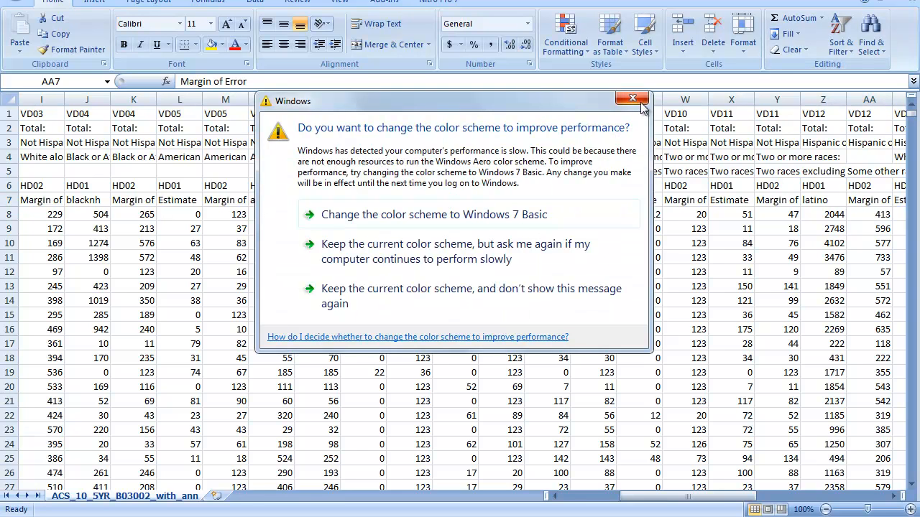
Dismiss the Windows color scheme message and delete columns AA through AS, after the latino column.
{"action": "left_click", "coordinate": [633, 98]}
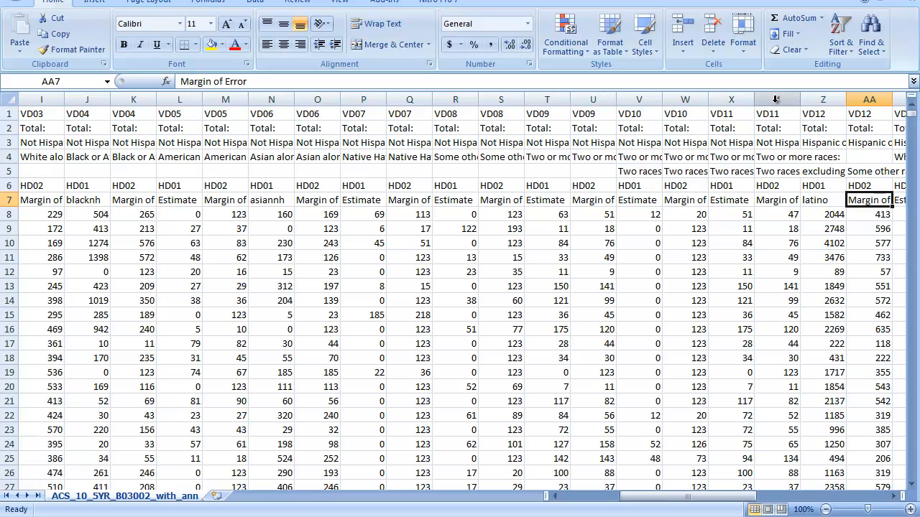
{"action": "left_click_drag", "start_coordinate": [869, 99], "coordinate": [742, 173]}
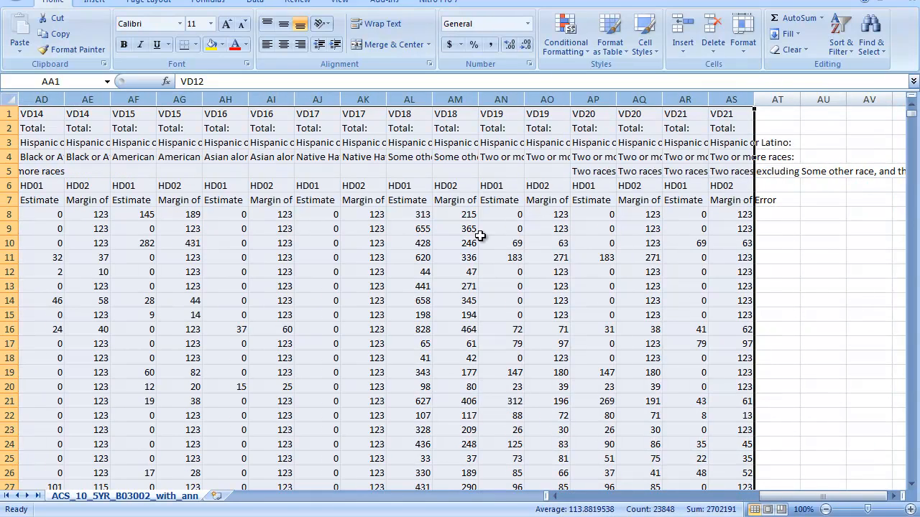
{"action": "right_click", "coordinate": [307, 179]}
{"action": "left_click", "coordinate": [350, 267]}
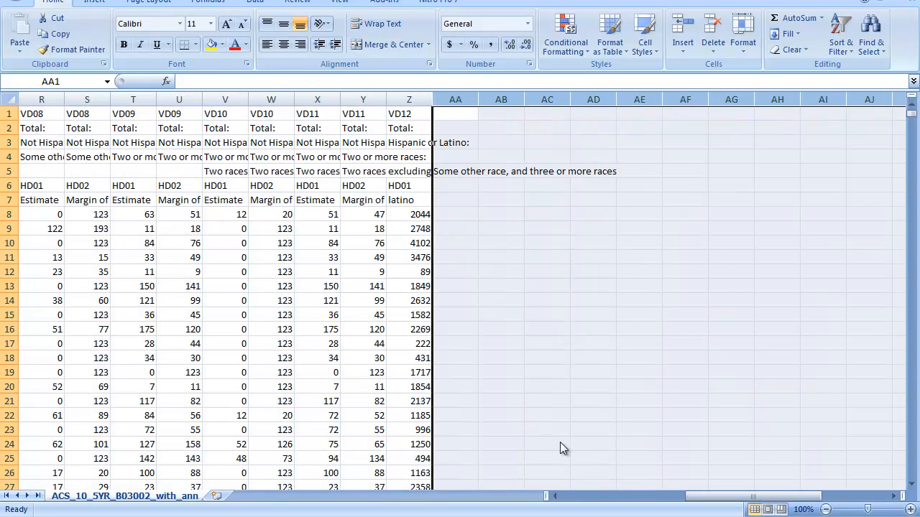
Delete columns O through Y between the asiannh and latino columns.
{"action": "left_click_drag", "start_coordinate": [711, 496], "coordinate": [683, 496]}
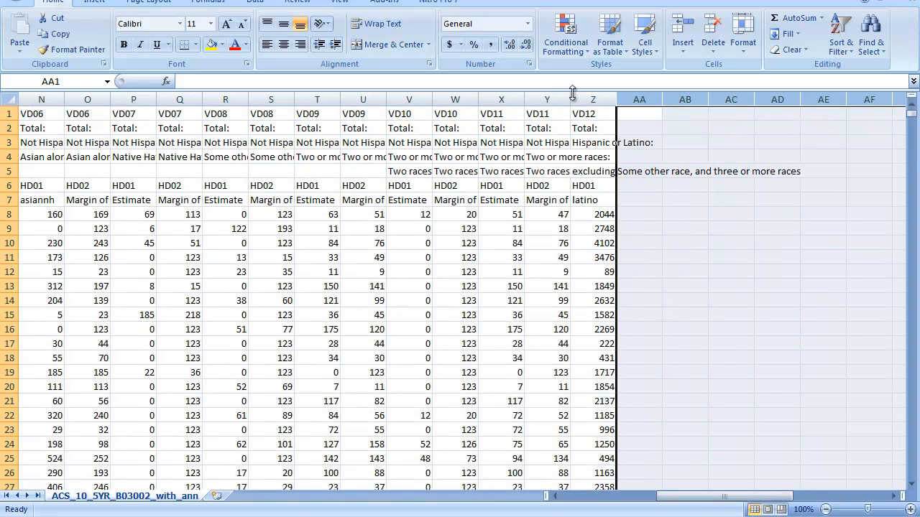
{"action": "left_click_drag", "start_coordinate": [546, 99], "coordinate": [98, 148]}
{"action": "right_click", "coordinate": [177, 188]}
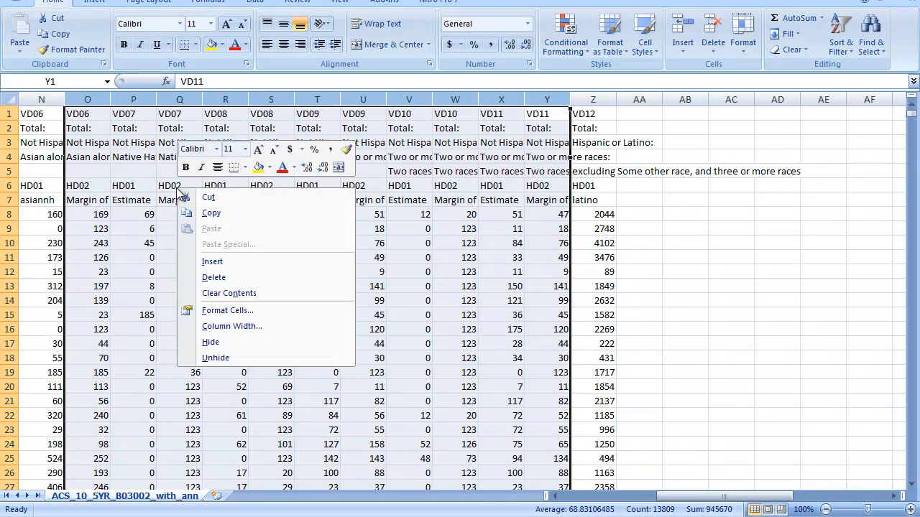
{"action": "left_click", "coordinate": [214, 277]}
Delete the unneeded columns A, C, E, F, G, I, K, L and M together, keeping only the renamed columns.
{"action": "left_click_drag", "start_coordinate": [687, 496], "coordinate": [597, 502]}
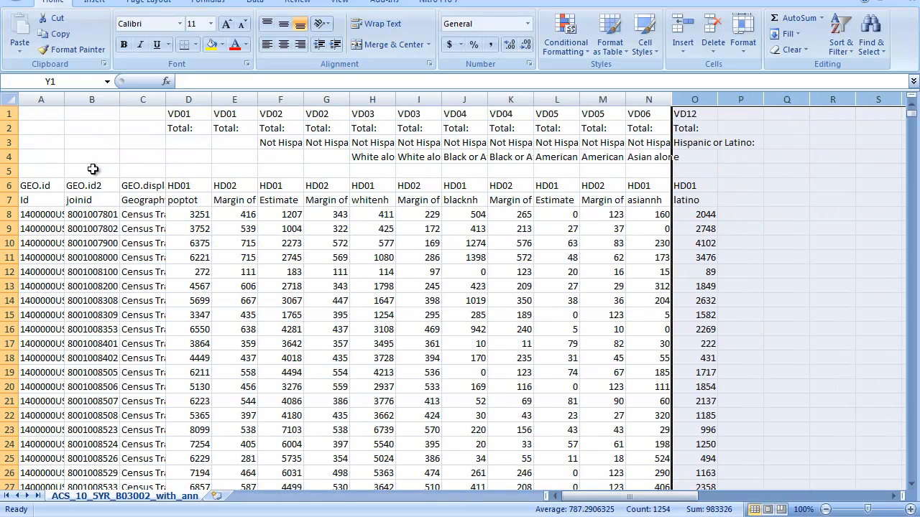
{"action": "left_click", "coordinate": [32, 100]}
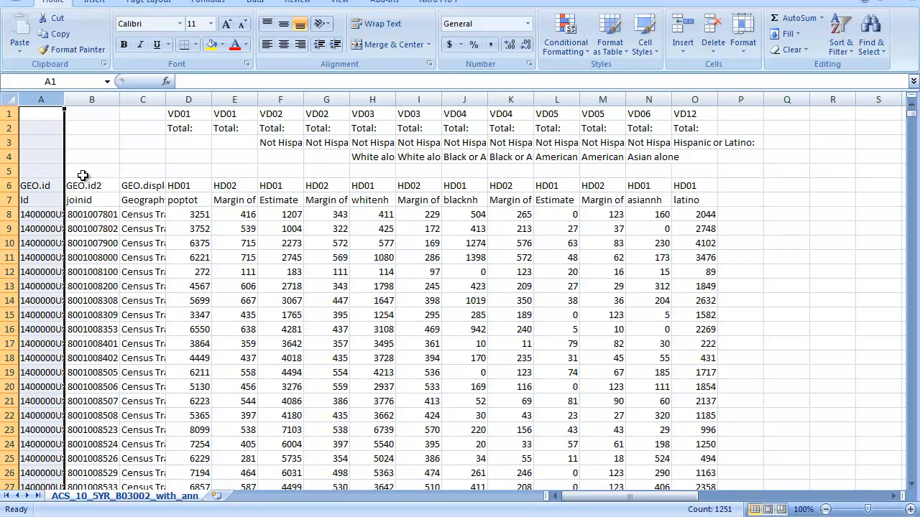
{"action": "left_click", "coordinate": [142, 100], "text": "ctrl"}
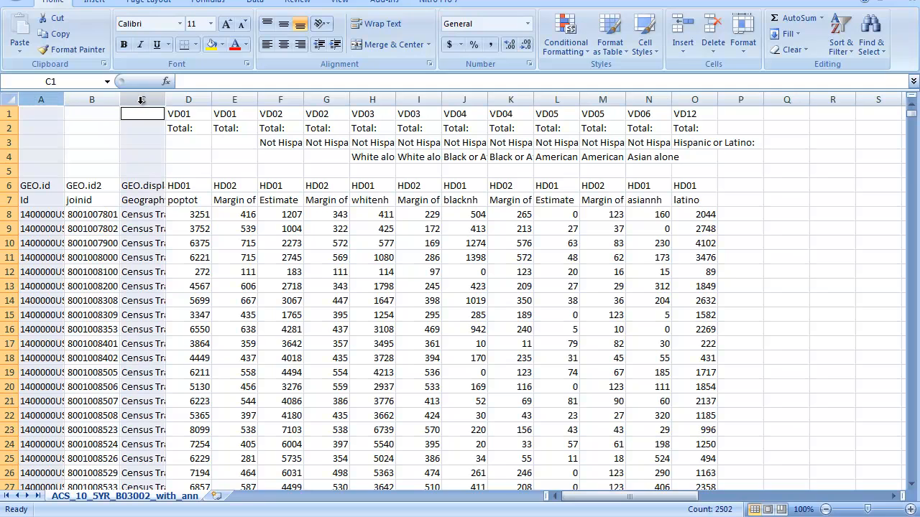
{"action": "left_click", "coordinate": [235, 100], "text": "ctrl"}
{"action": "left_click", "coordinate": [278, 100], "text": "ctrl"}
{"action": "left_click", "coordinate": [317, 98], "text": "ctrl"}
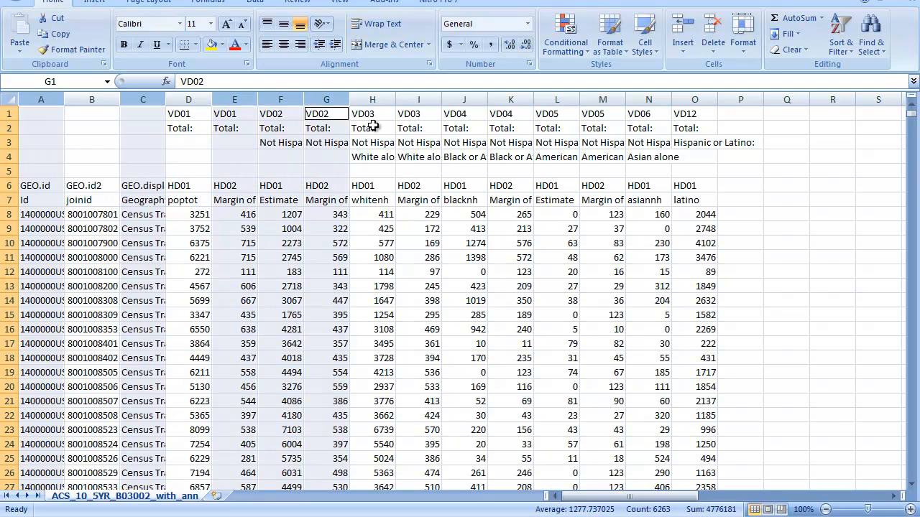
{"action": "left_click", "coordinate": [419, 100], "text": "ctrl"}
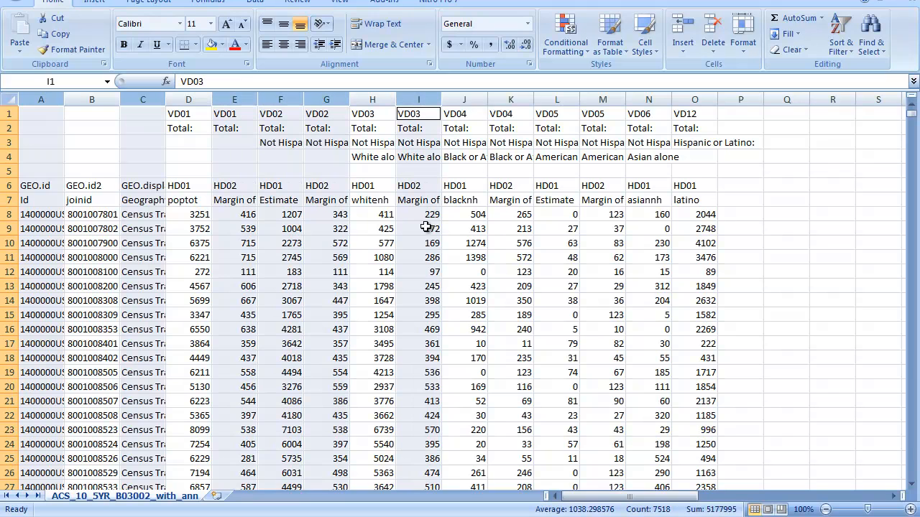
{"action": "left_click", "coordinate": [512, 100], "text": "ctrl"}
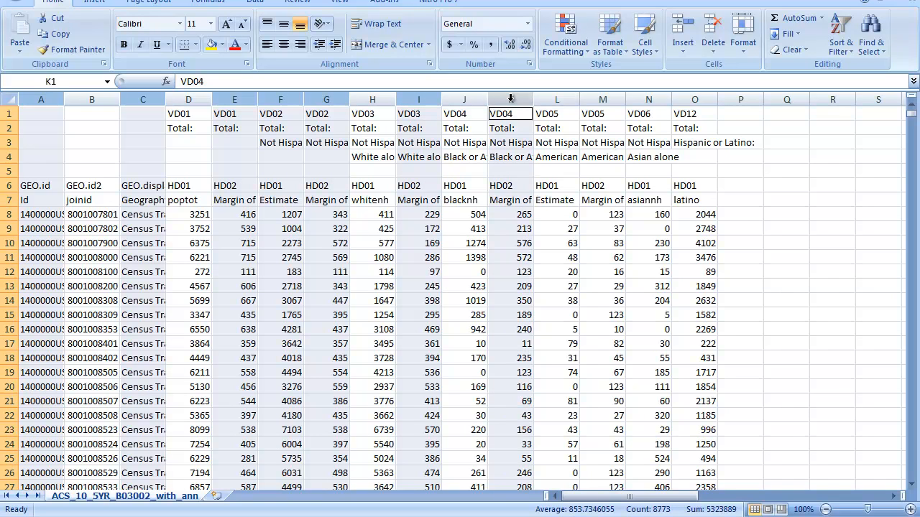
{"action": "left_click", "coordinate": [602, 99], "text": "ctrl"}
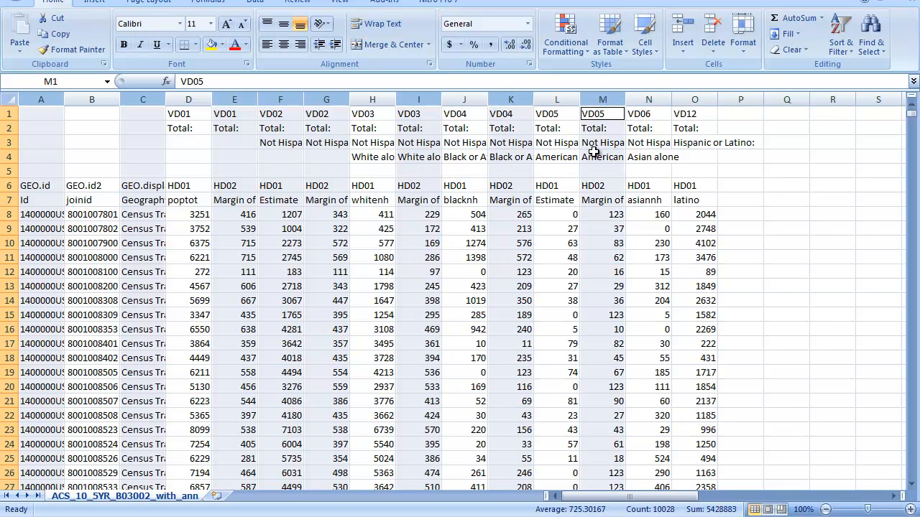
{"action": "left_click", "coordinate": [556, 100], "text": "ctrl"}
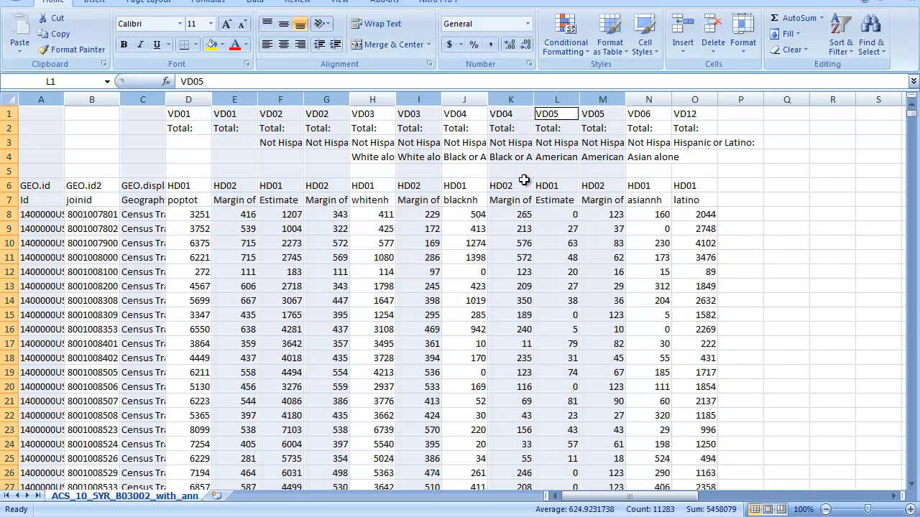
{"action": "right_click", "coordinate": [529, 185]}
{"action": "left_click", "coordinate": [556, 267]}
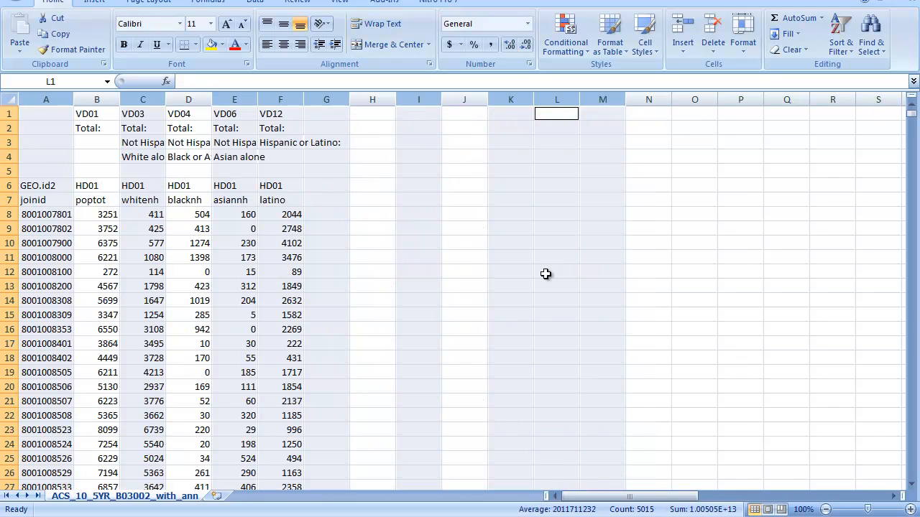
Delete rows 1 to 6 above the row of renamed headers.
{"action": "left_click", "coordinate": [49, 200]}
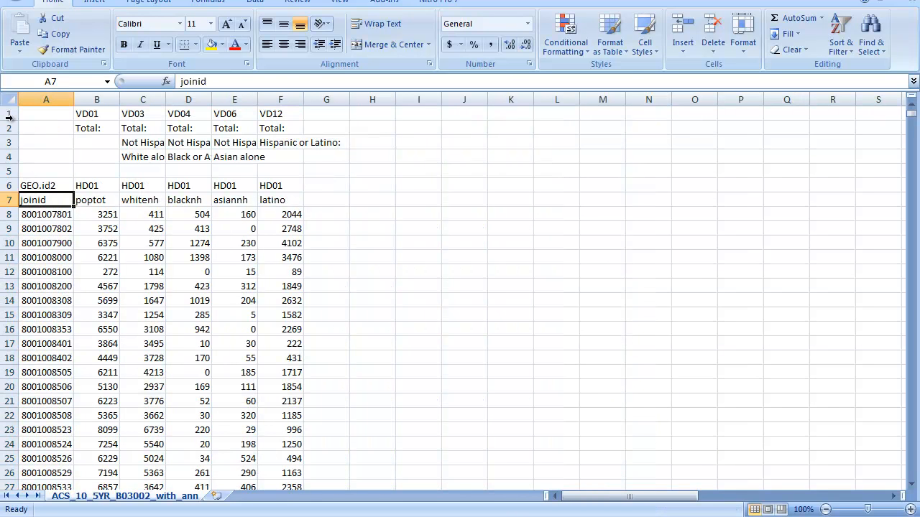
{"action": "left_click_drag", "start_coordinate": [9, 115], "coordinate": [8, 186]}
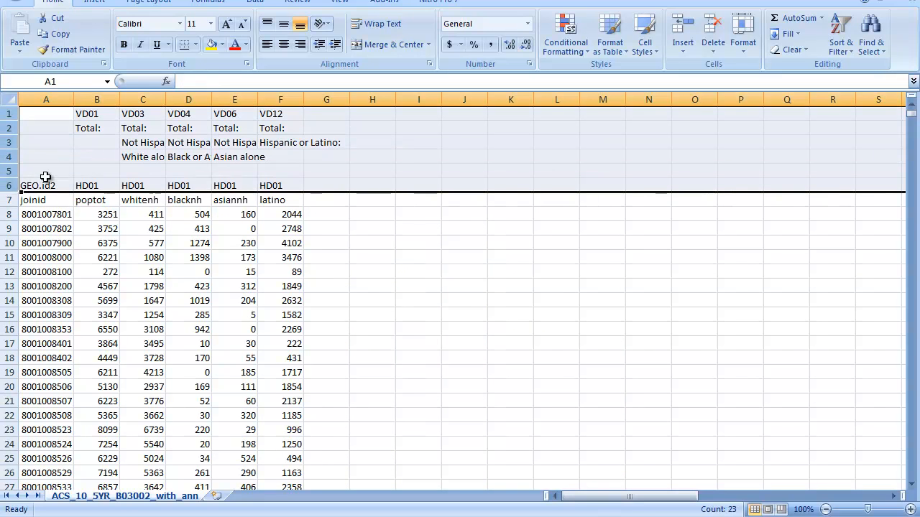
{"action": "right_click", "coordinate": [60, 146]}
{"action": "left_click", "coordinate": [96, 230]}
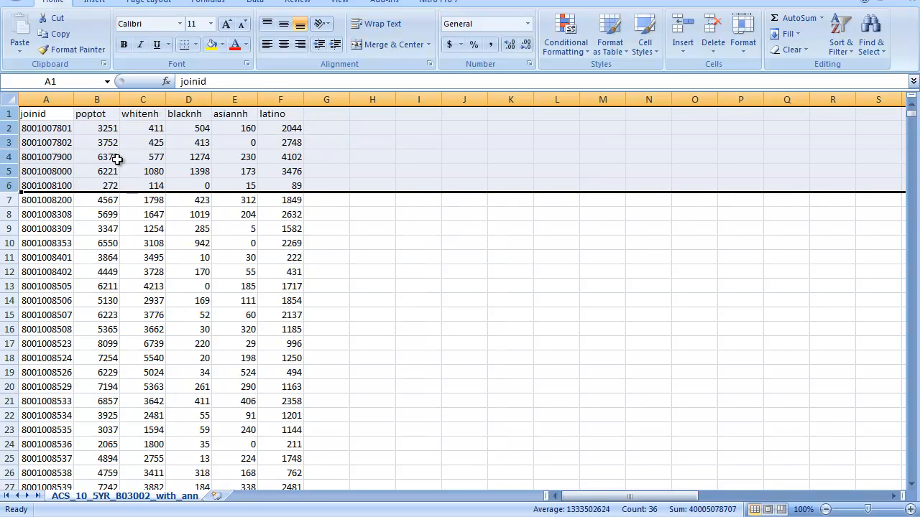
{"action": "left_click", "coordinate": [109, 124]}
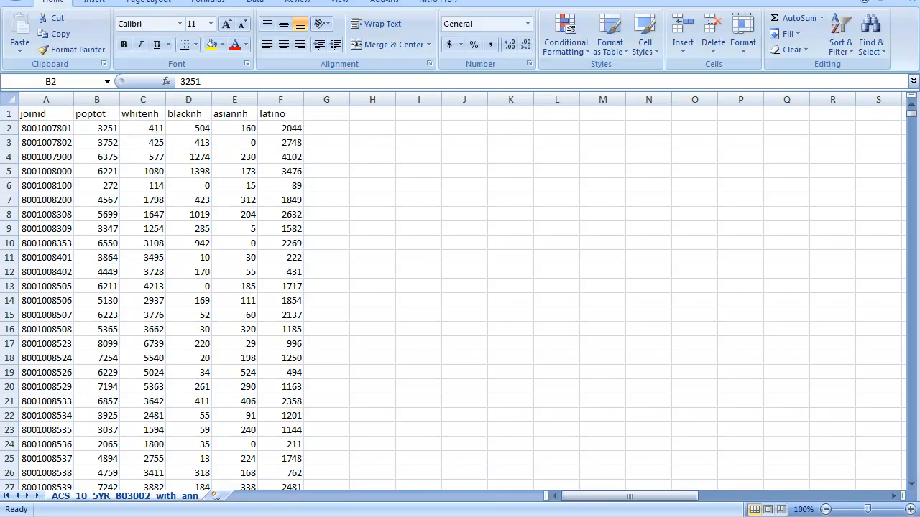
{"action": "left_click", "coordinate": [843, 516]}
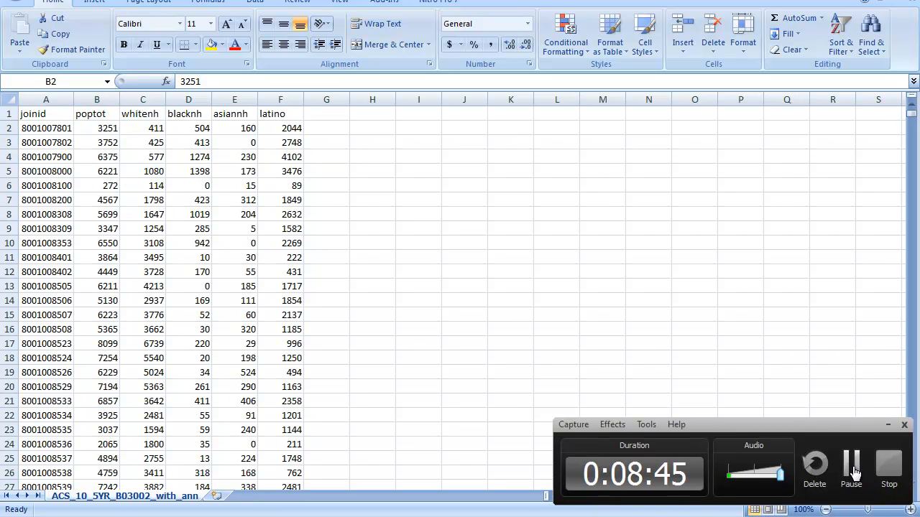
{"action": "left_click", "coordinate": [852, 471]}
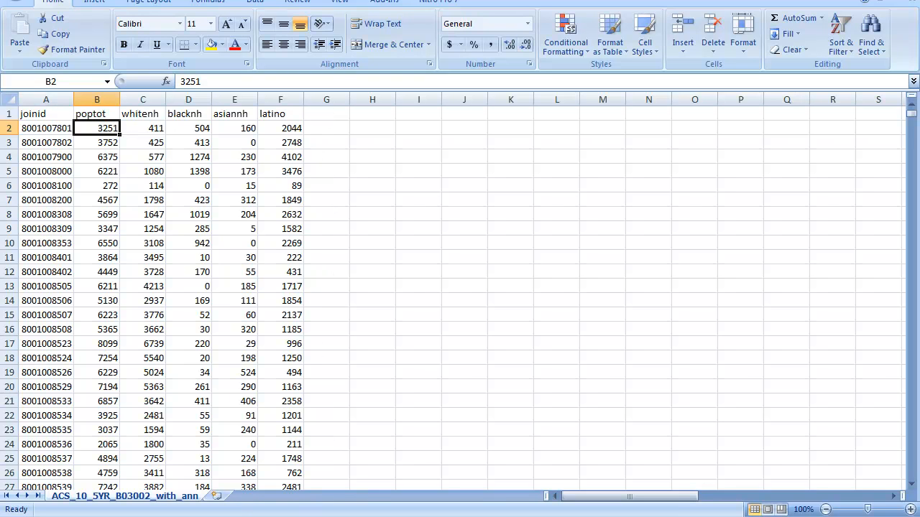
Open ACS_10_5YR_B19013_with_ann from the aff_download (46) folder and rename the Estimate header in D4 as mhi.
{"action": "left_click", "coordinate": [575, 439]}
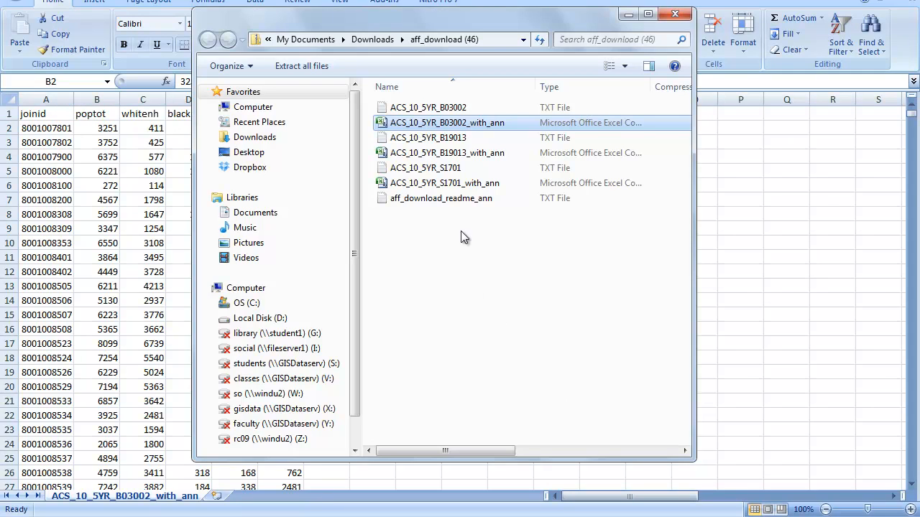
{"action": "double_click", "coordinate": [440, 154]}
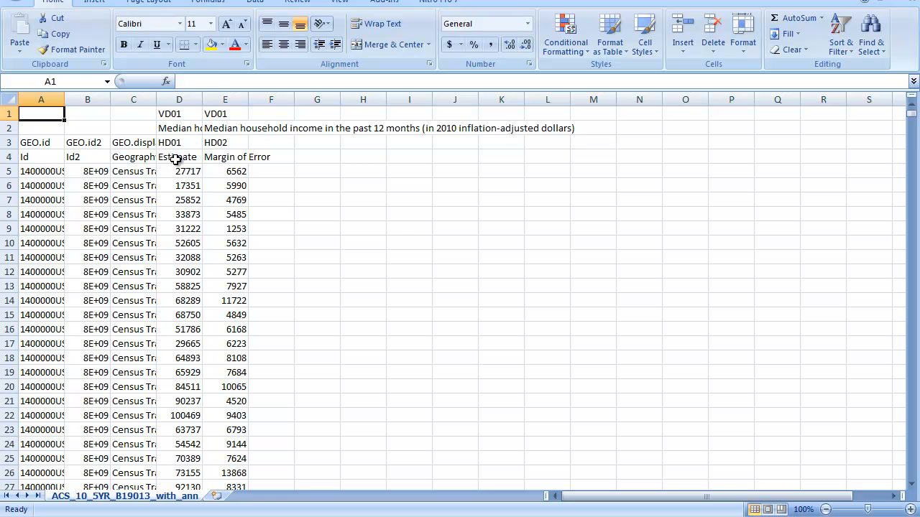
{"action": "left_click", "coordinate": [180, 157]}
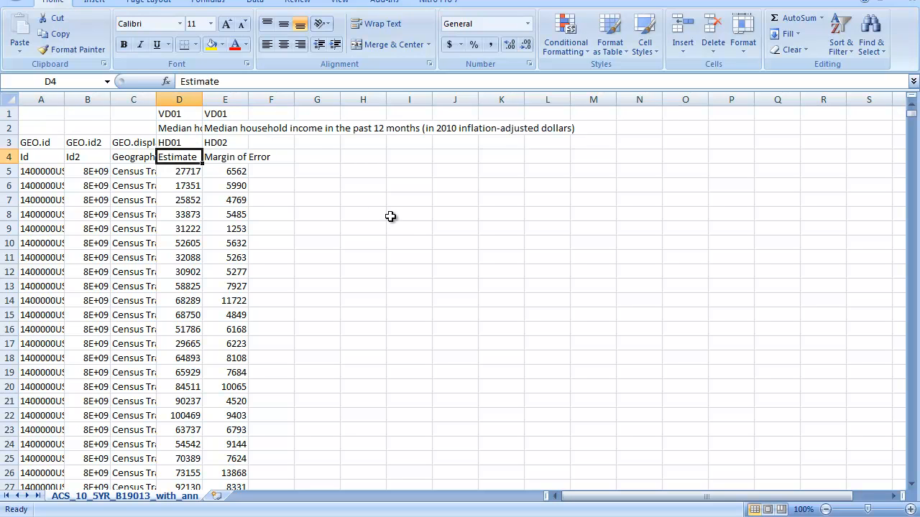
{"action": "type", "text": "mhi"}
{"action": "key", "text": "Tab"}
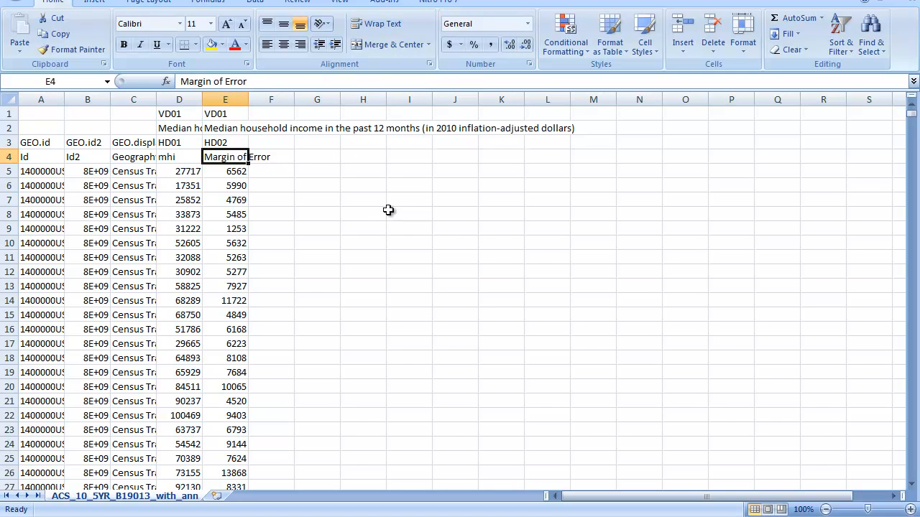
Delete rows 1 to 3 above the header row containing mhi.
{"action": "left_click_drag", "start_coordinate": [8, 113], "coordinate": [10, 142]}
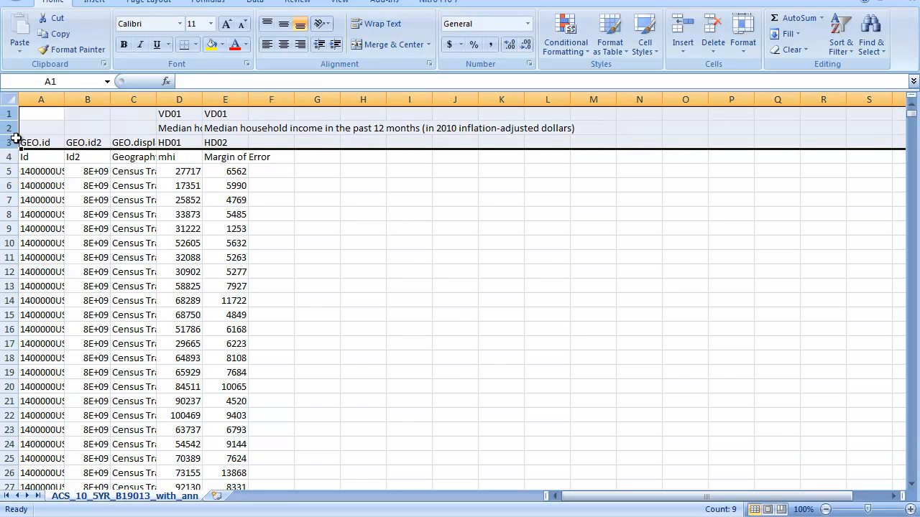
{"action": "right_click", "coordinate": [50, 129]}
{"action": "left_click", "coordinate": [68, 216]}
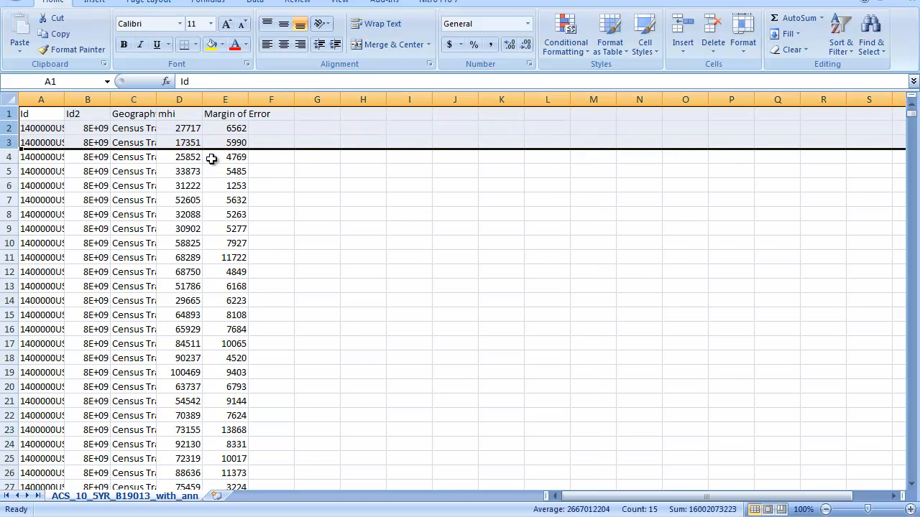
{"action": "left_click", "coordinate": [180, 117]}
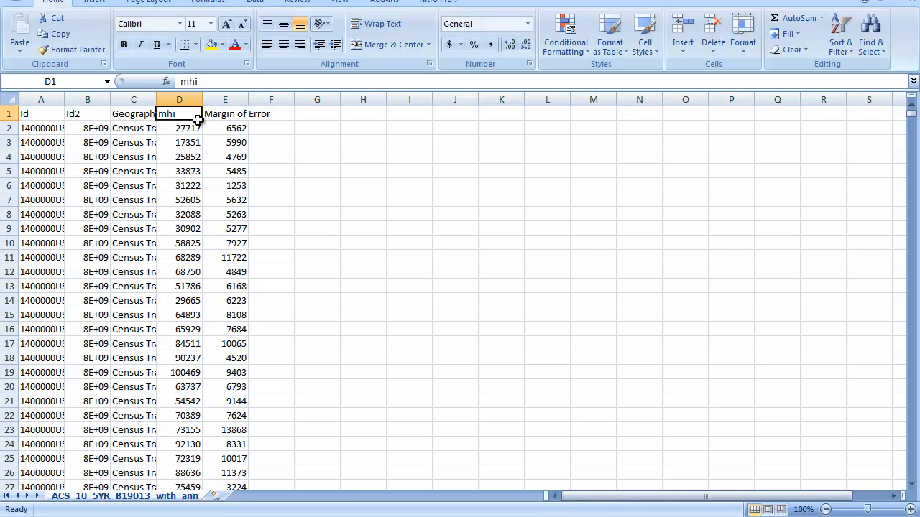
Copy the whole mhi column and paste it into column G of the ACS_10_5YR_B03002_with_ann workbook, beside latino.
{"action": "left_click", "coordinate": [180, 100]}
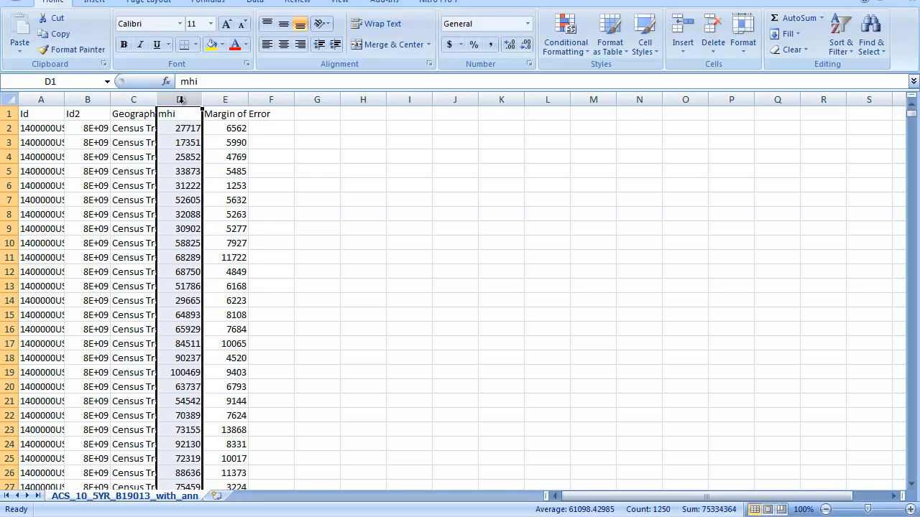
{"action": "right_click", "coordinate": [179, 128]}
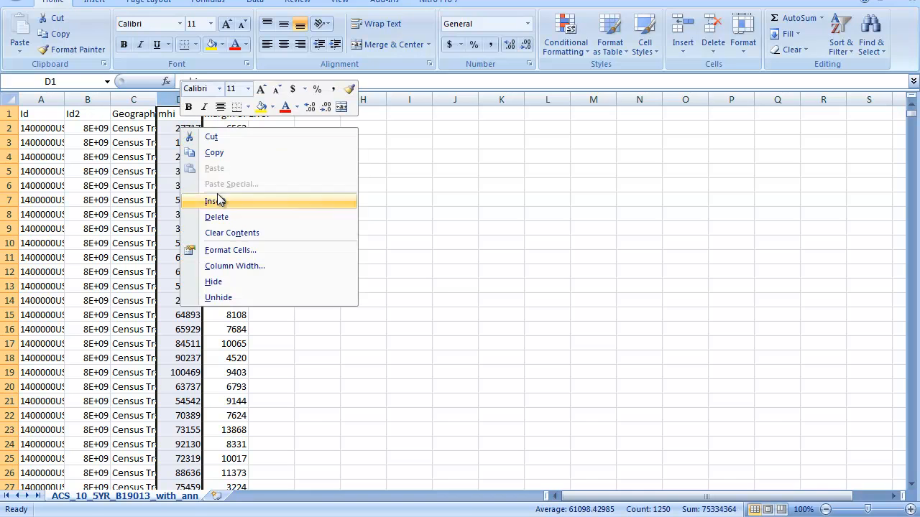
{"action": "left_click", "coordinate": [217, 151]}
{"action": "left_click", "coordinate": [242, 516]}
{"action": "left_click", "coordinate": [193, 460]}
{"action": "right_click", "coordinate": [325, 116]}
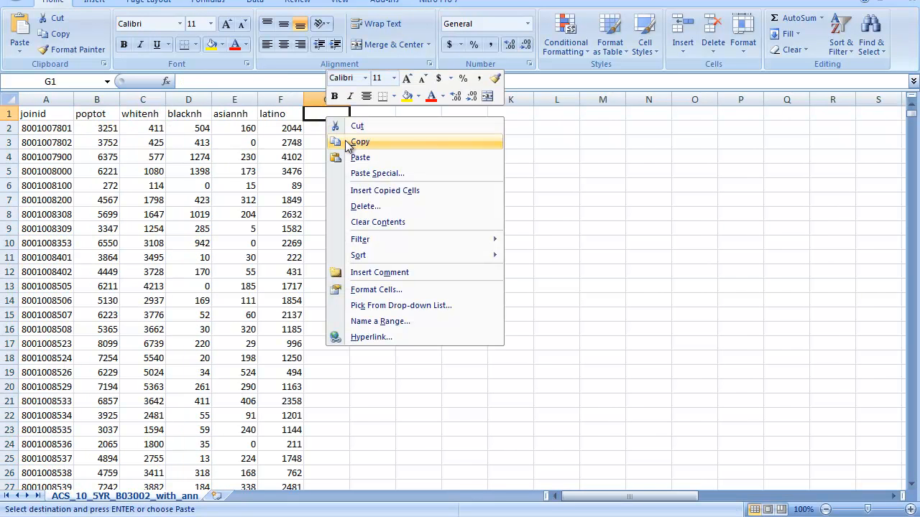
{"action": "left_click", "coordinate": [361, 157]}
{"action": "left_click", "coordinate": [382, 114]}
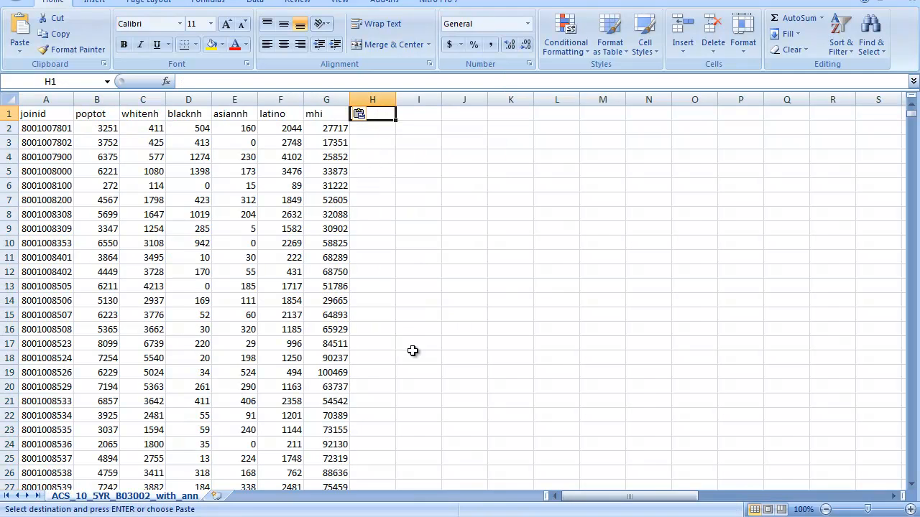
Close the ACS_10_5YR_B19013_with_ann workbook without saving it or keeping the clipboard contents.
{"action": "mouse_move", "coordinate": [242, 516]}
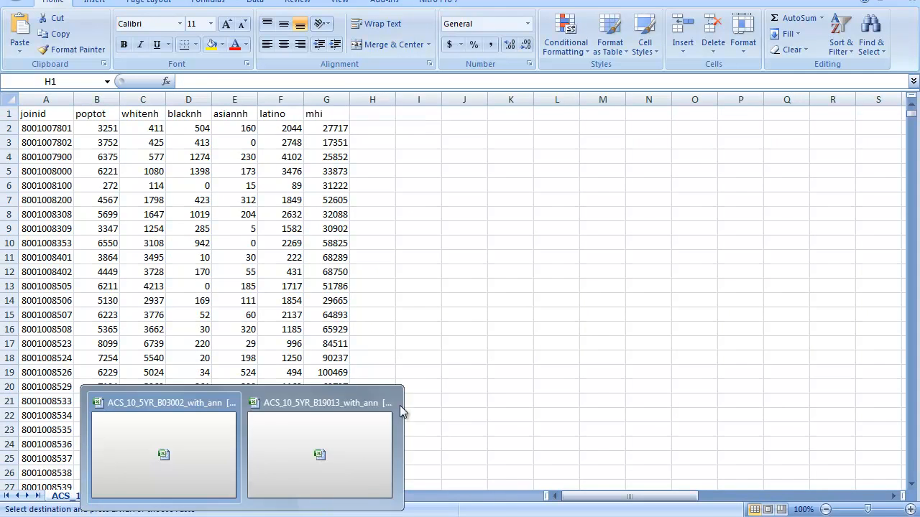
{"action": "left_click", "coordinate": [386, 405]}
{"action": "left_click", "coordinate": [463, 287]}
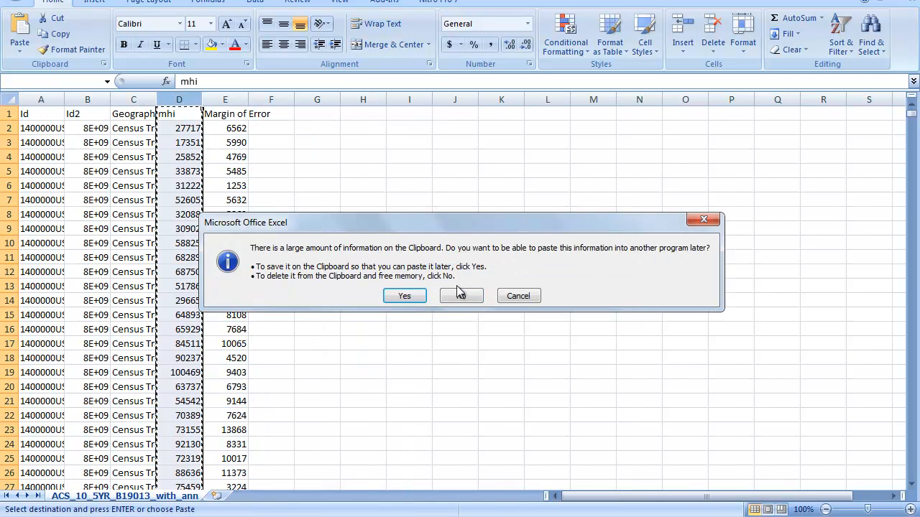
{"action": "left_click", "coordinate": [464, 294]}
Open the ACS_10_5YR_S1701_with_ann file from the aff_download (46) folder.
{"action": "mouse_move", "coordinate": [513, 516]}
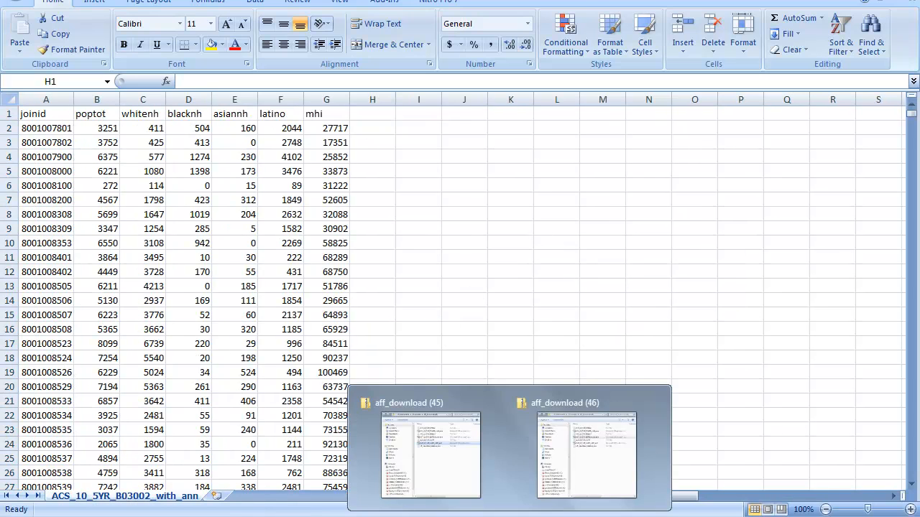
{"action": "left_click", "coordinate": [560, 406]}
{"action": "left_click", "coordinate": [453, 185]}
{"action": "double_click", "coordinate": [453, 186]}
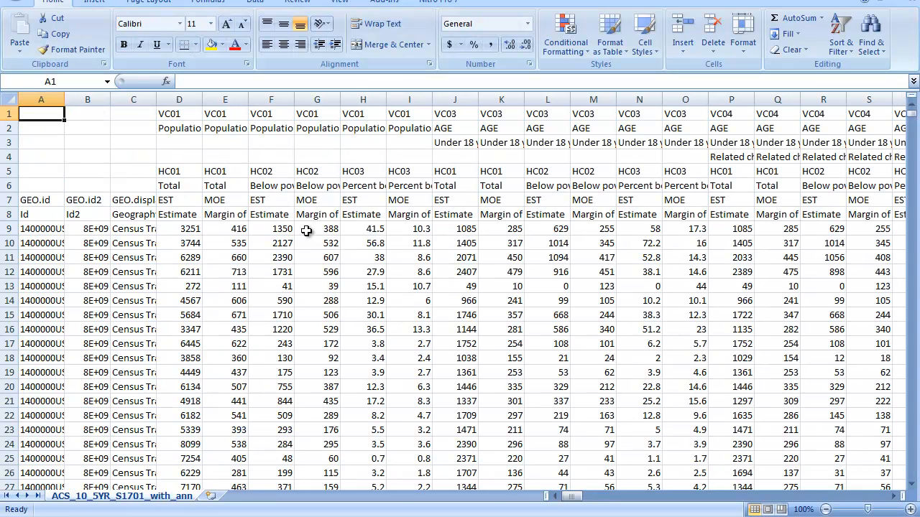
Check the population and poverty headings in columns D and F, and rename their row 8 Estimate headers as povstat and povbelow.
{"action": "left_click", "coordinate": [195, 127]}
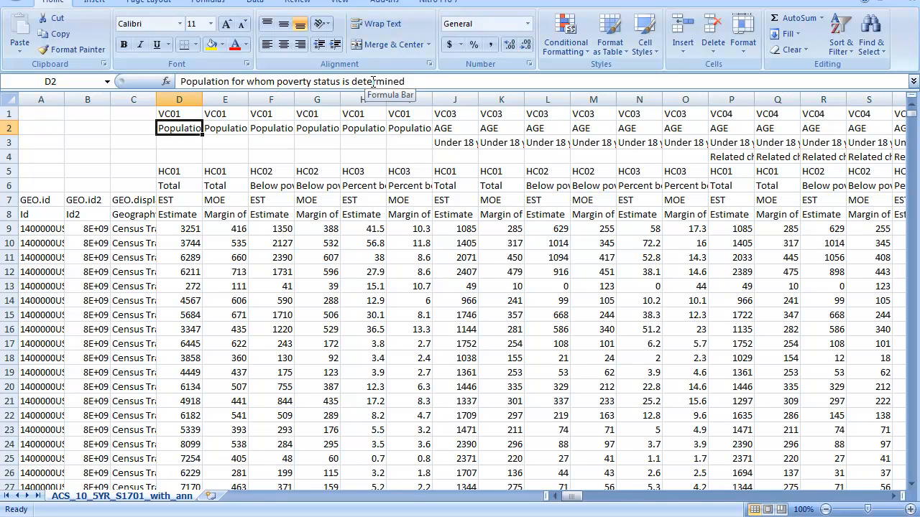
{"action": "left_click", "coordinate": [269, 130]}
{"action": "left_click", "coordinate": [267, 187]}
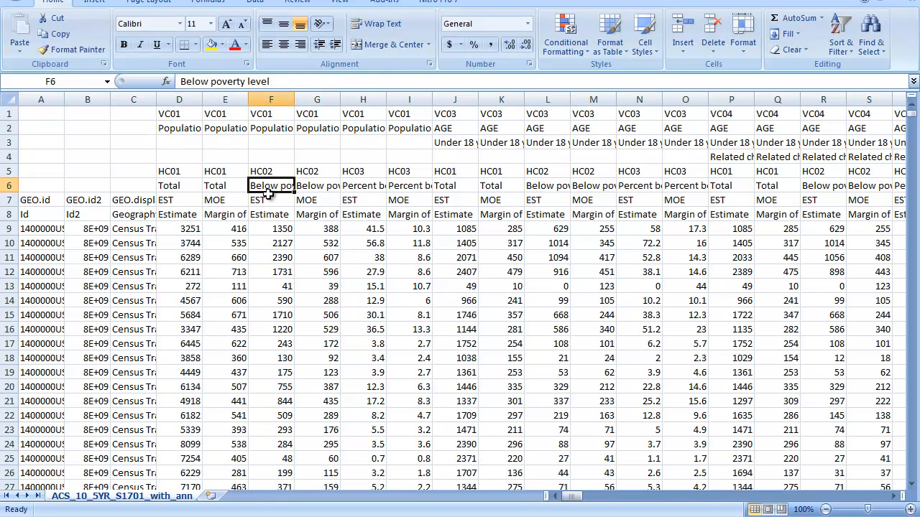
{"action": "left_click", "coordinate": [271, 215]}
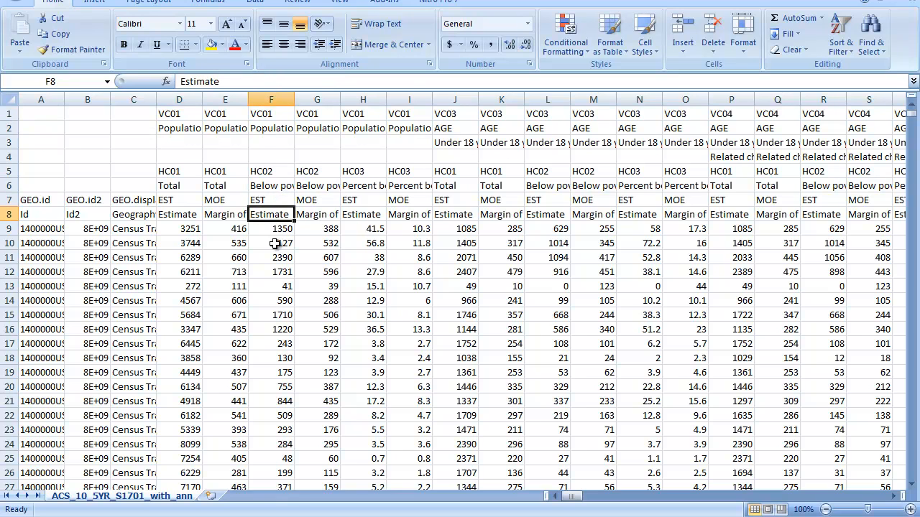
{"action": "left_click", "coordinate": [176, 215]}
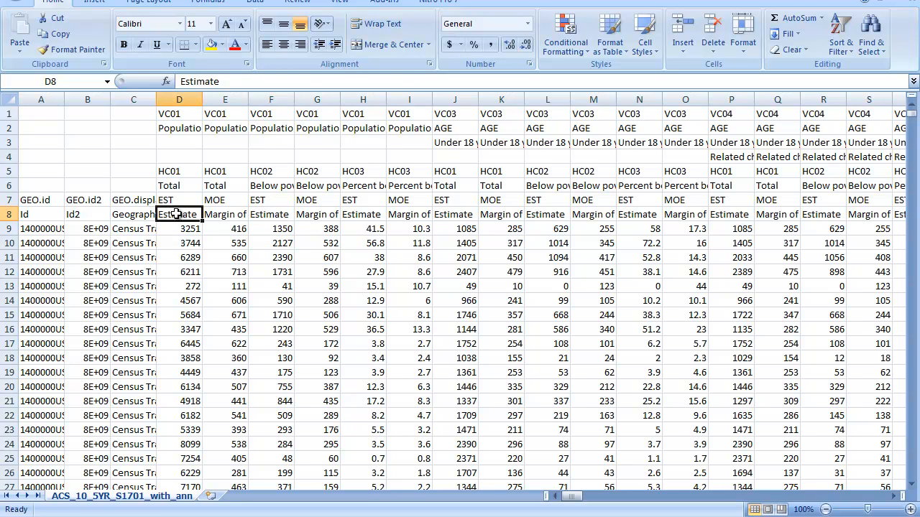
{"action": "type", "text": "povs"}
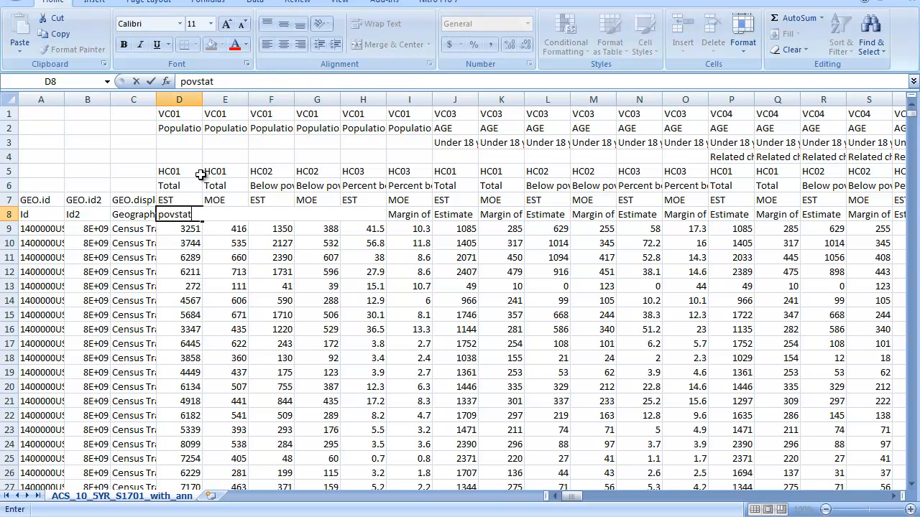
{"action": "type", "text": "tat"}
{"action": "key", "text": "Tab"}
{"action": "key", "text": "Tab"}
{"action": "type", "text": "pov"}
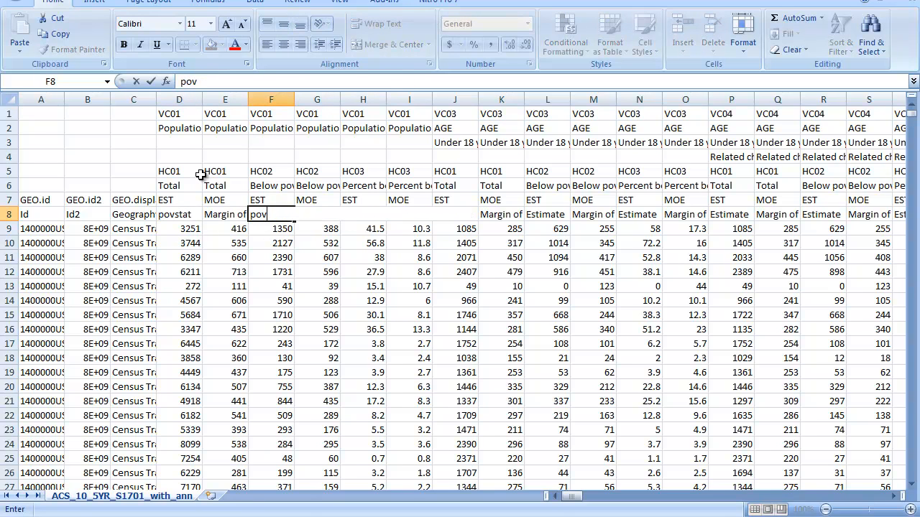
{"action": "key", "text": "Tab"}
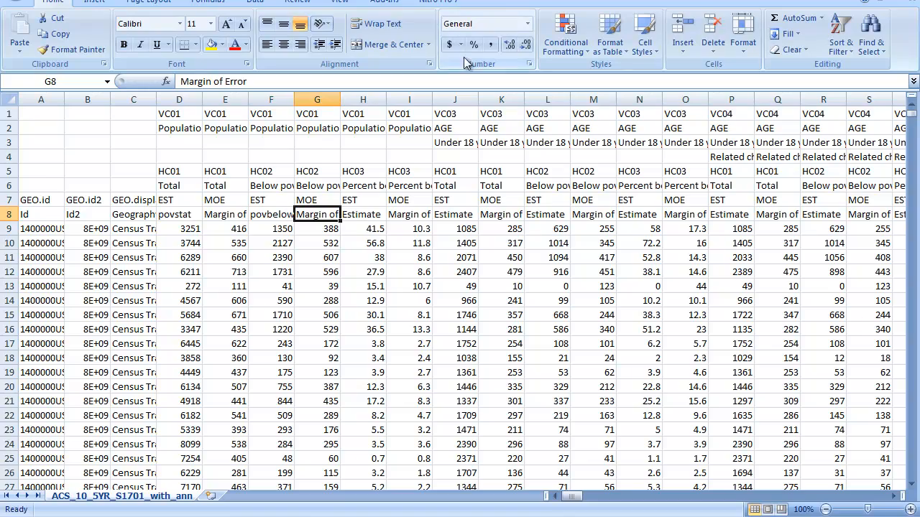
Delete the Margin of Error column E between povstat and povbelow.
{"action": "left_click_drag", "start_coordinate": [321, 97], "coordinate": [396, 304]}
{"action": "left_click", "coordinate": [317, 257]}
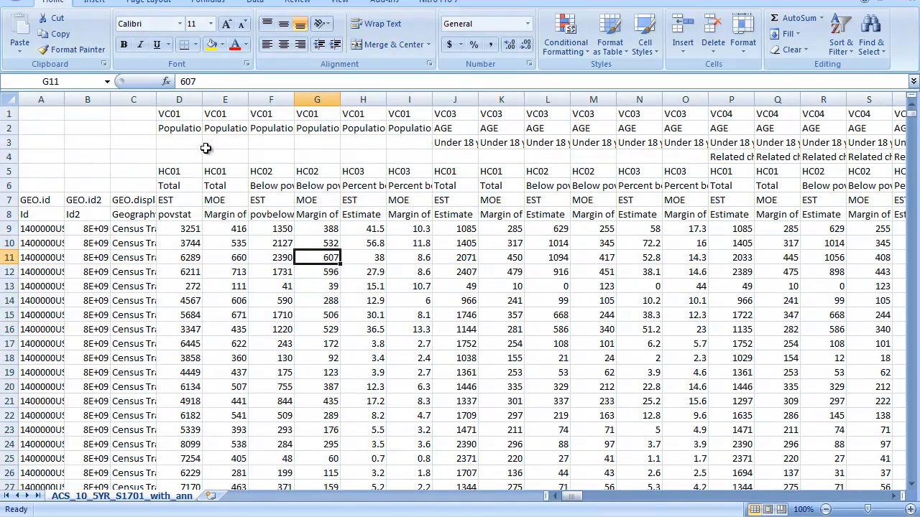
{"action": "left_click", "coordinate": [215, 99]}
{"action": "right_click", "coordinate": [224, 134]}
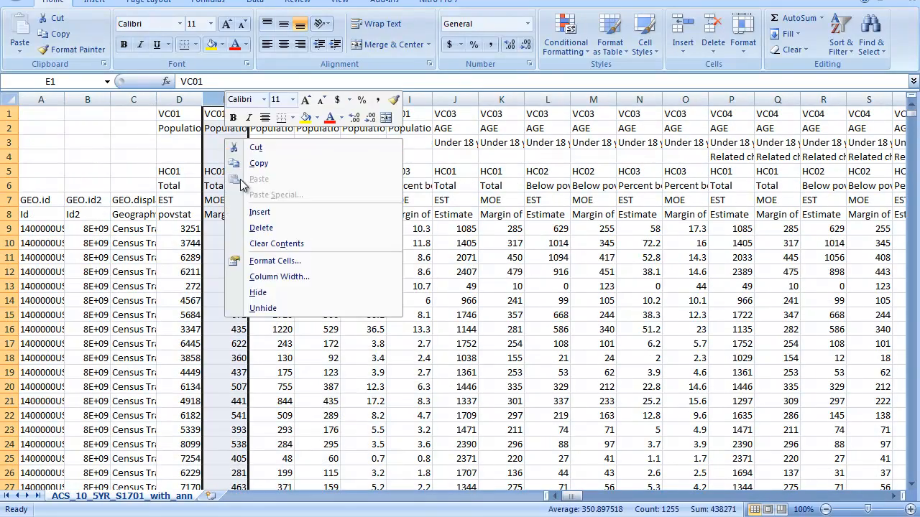
{"action": "left_click", "coordinate": [244, 226]}
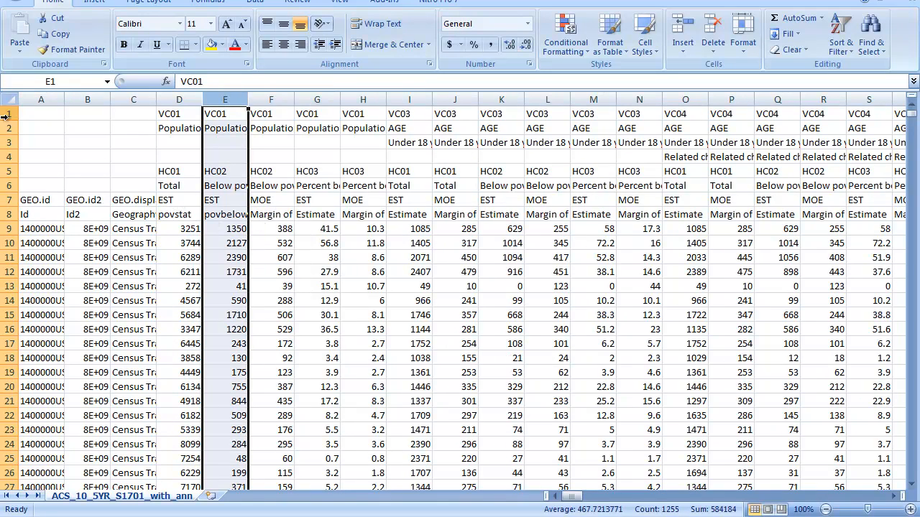
Delete rows 1 to 7 above the header row containing povstat and povbelow.
{"action": "left_click_drag", "start_coordinate": [8, 112], "coordinate": [9, 215]}
{"action": "right_click", "coordinate": [66, 156]}
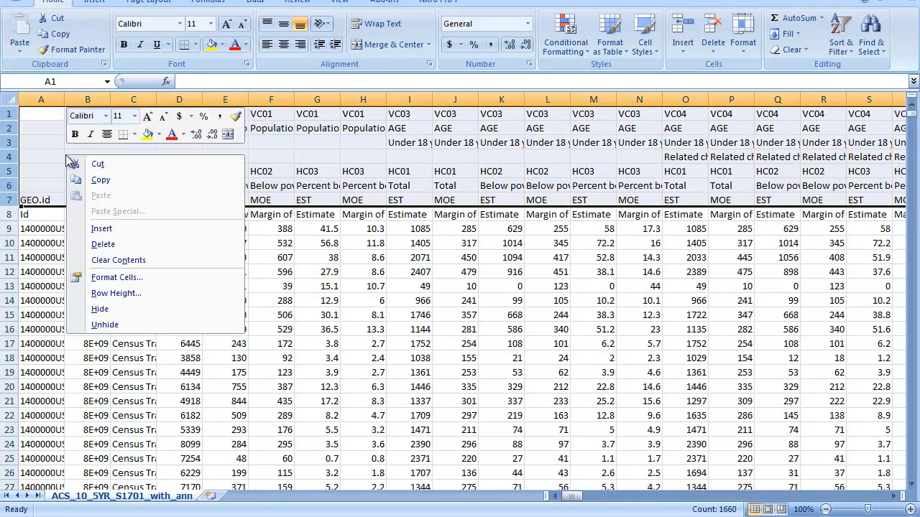
{"action": "left_click", "coordinate": [109, 243]}
{"action": "left_click", "coordinate": [173, 186]}
Copy the povstat and povbelow columns together and paste them into the ACS_10_5YR_B03002_with_ann workbook starting at column H, beside mhi.
{"action": "left_click_drag", "start_coordinate": [179, 99], "coordinate": [228, 101]}
{"action": "right_click", "coordinate": [191, 171]}
{"action": "left_click", "coordinate": [223, 204]}
{"action": "mouse_move", "coordinate": [231, 510]}
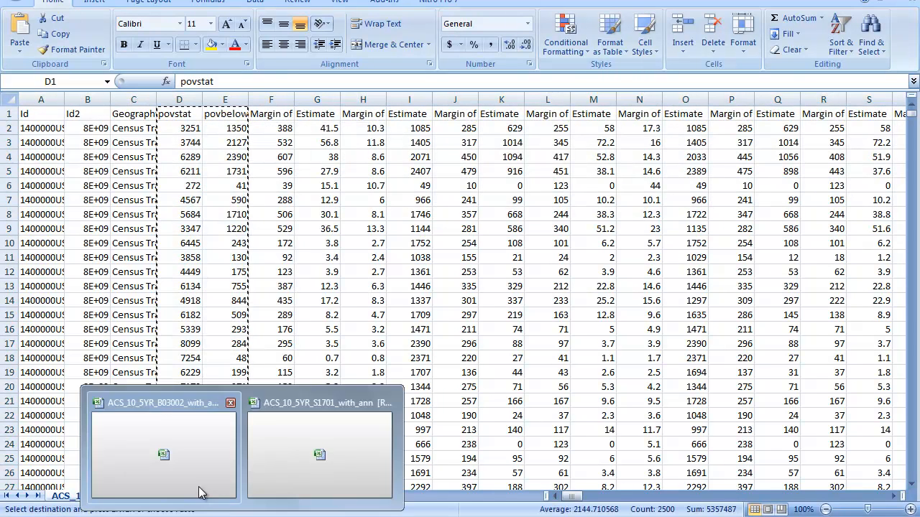
{"action": "left_click", "coordinate": [205, 491]}
{"action": "right_click", "coordinate": [379, 116]}
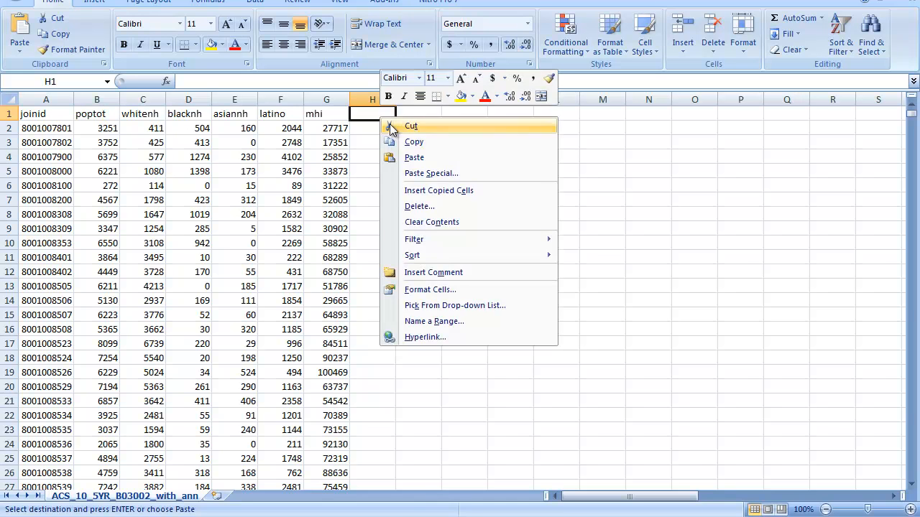
{"action": "left_click", "coordinate": [416, 157]}
{"action": "left_click", "coordinate": [379, 141]}
Compare the povstat values with the poptot values for the tracts in rows 2 and 3.
{"action": "left_click", "coordinate": [369, 114]}
{"action": "left_click", "coordinate": [372, 126]}
{"action": "left_click", "coordinate": [100, 127]}
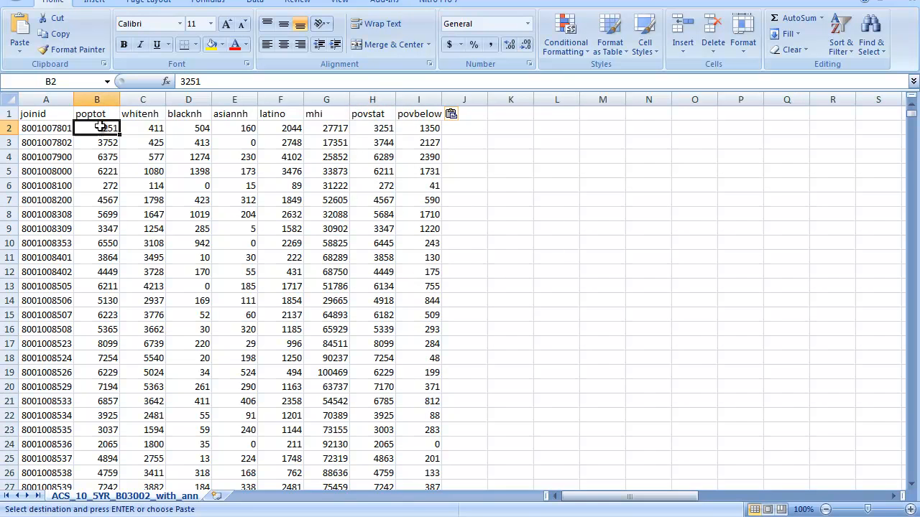
{"action": "left_click", "coordinate": [380, 142]}
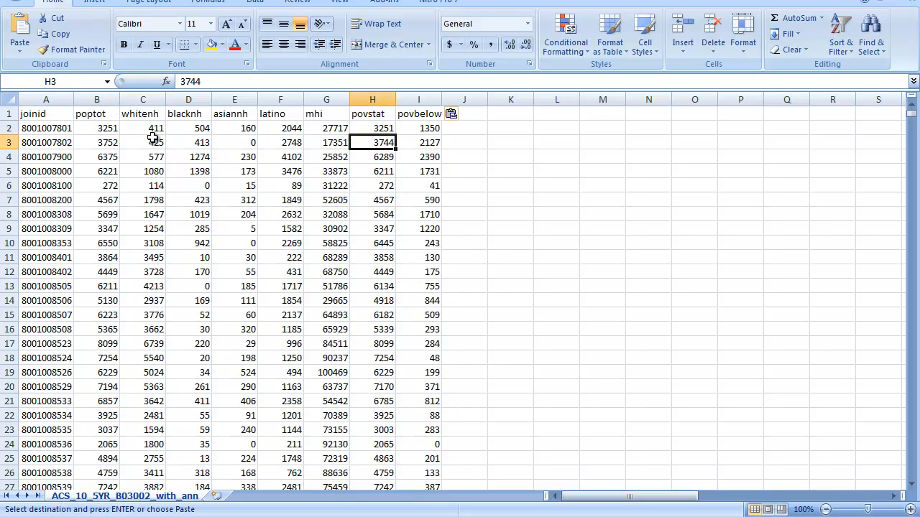
{"action": "left_click", "coordinate": [104, 141]}
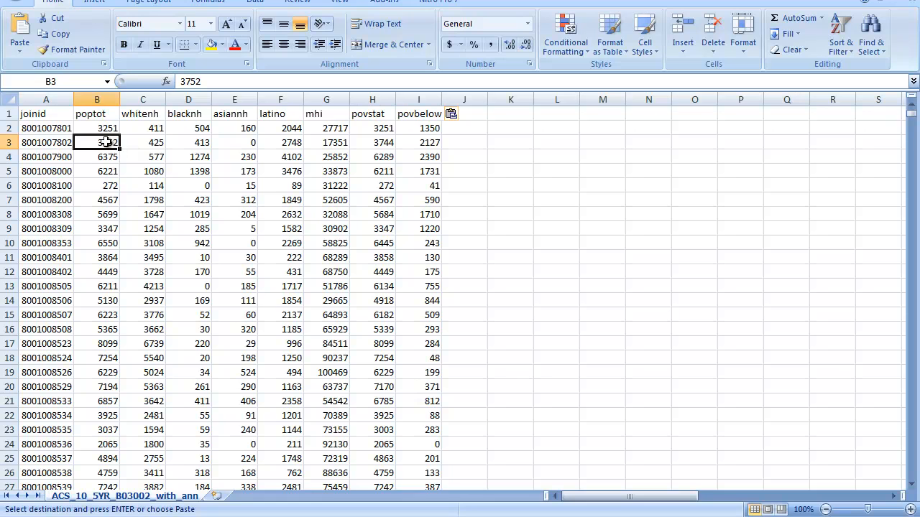
{"action": "left_click", "coordinate": [388, 143]}
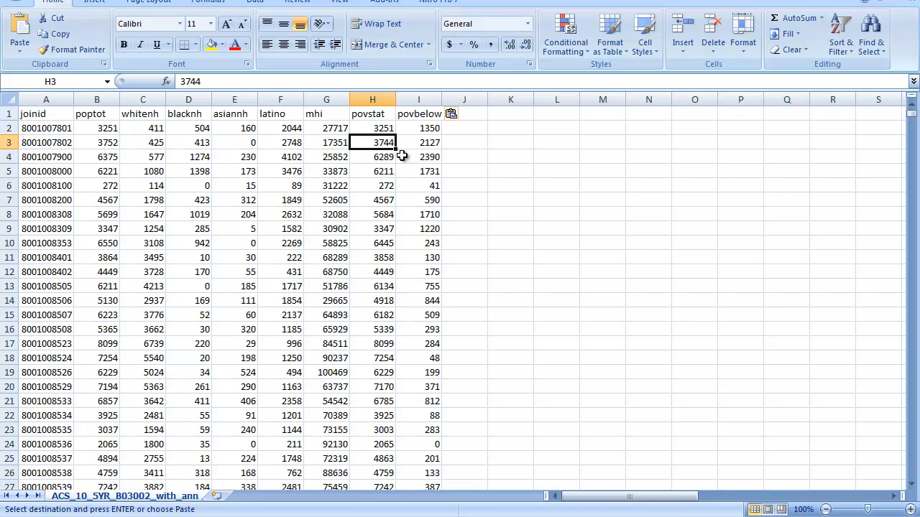
Review the povbelow value in row 3 and the whitenh, poptot and mhi values in row 2.
{"action": "left_click", "coordinate": [427, 143]}
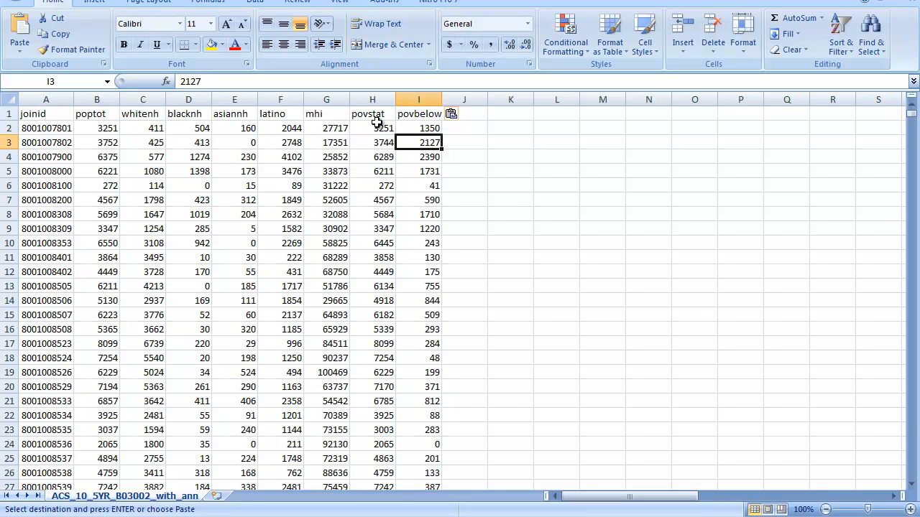
{"action": "left_click", "coordinate": [148, 128]}
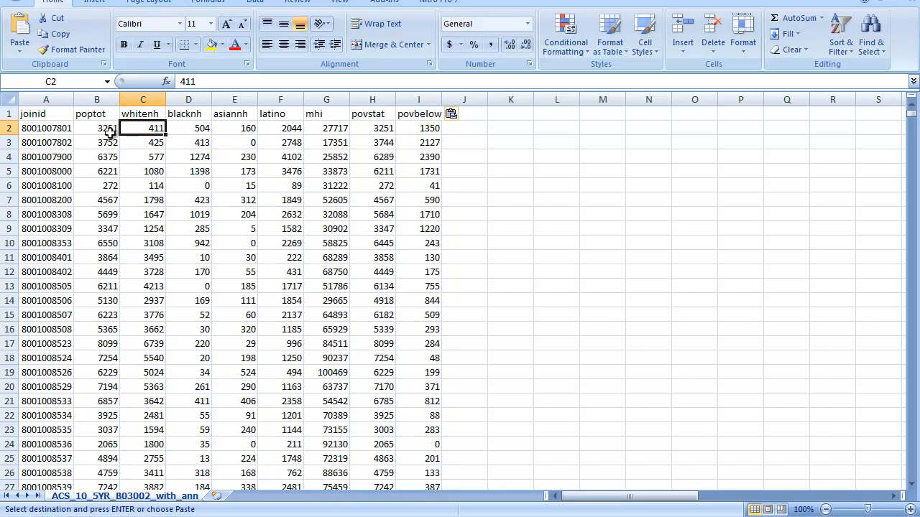
{"action": "left_click", "coordinate": [101, 129]}
{"action": "left_click", "coordinate": [335, 128]}
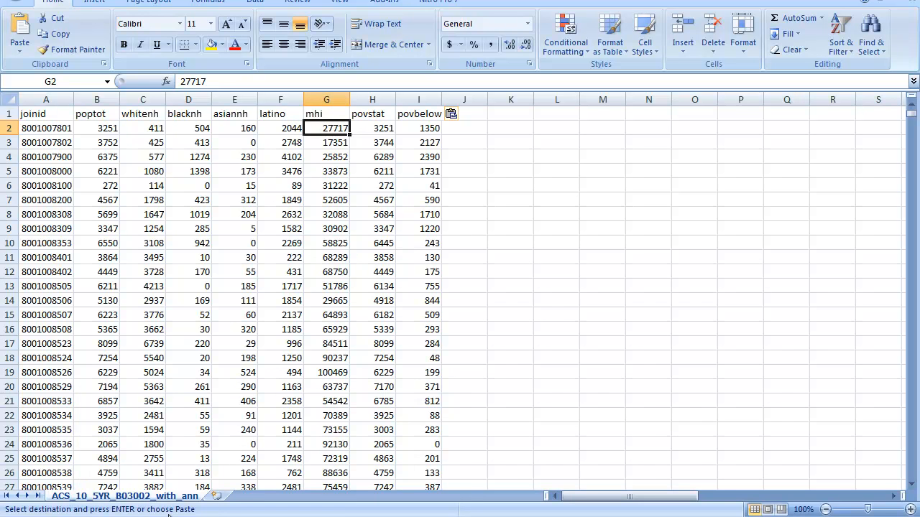
Close the ACS_10_5YR_S1701_with_ann workbook without saving it and without keeping the copied data on the clipboard.
{"action": "left_click", "coordinate": [293, 466]}
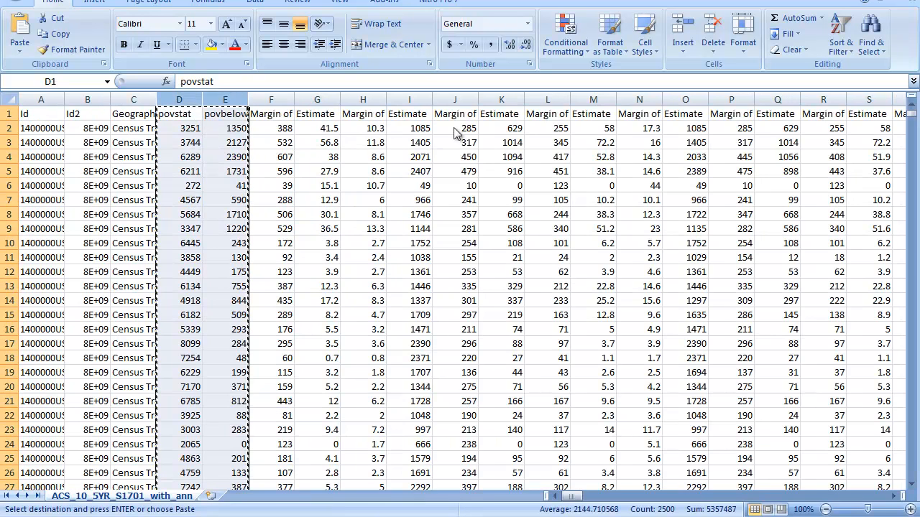
{"action": "key", "text": "ctrl+w"}
{"action": "left_click", "coordinate": [473, 289]}
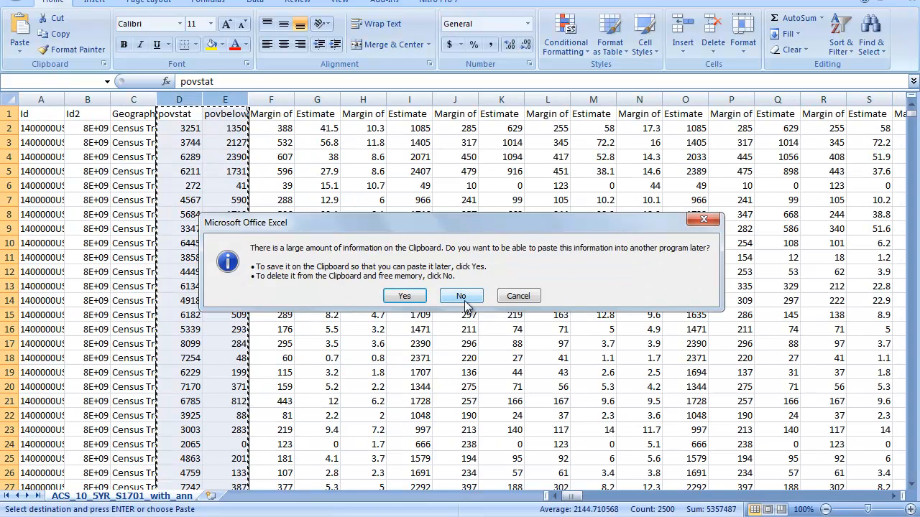
{"action": "left_click", "coordinate": [467, 296]}
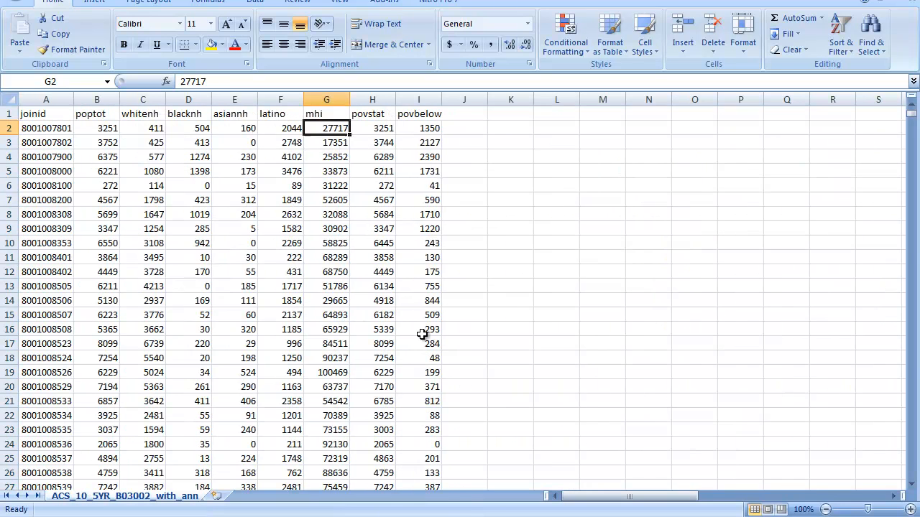
Rename the ACS_10_5YR_B03002_with_ann sheet as cen and make the joinid header cell A1 active.
{"action": "double_click", "coordinate": [118, 496]}
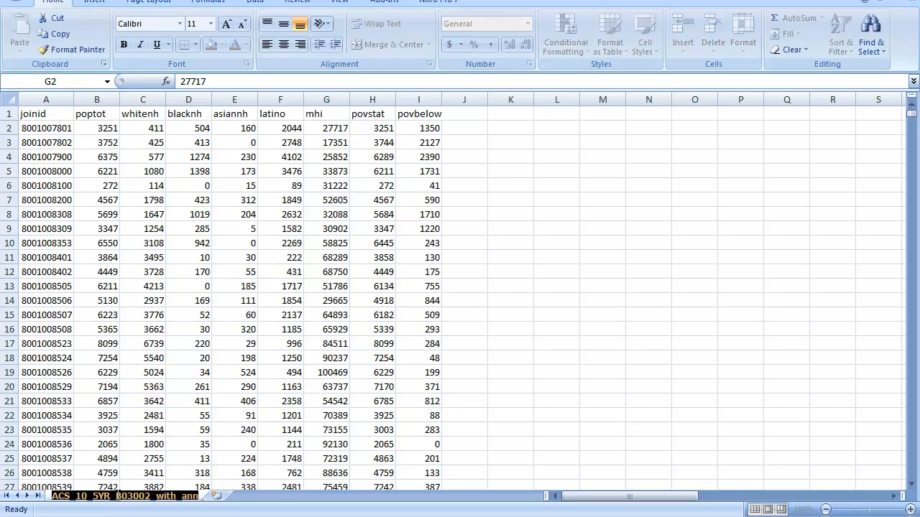
{"action": "type", "text": "cen"}
{"action": "key", "text": "Return"}
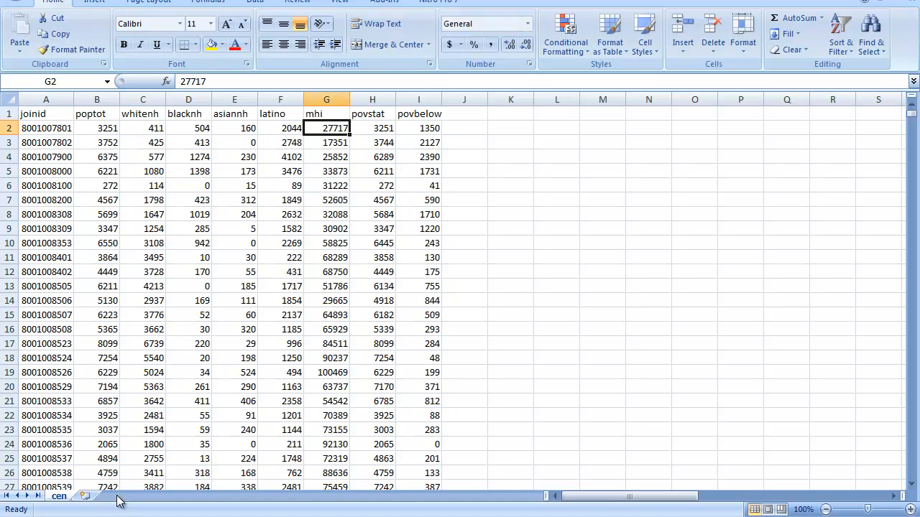
{"action": "left_click", "coordinate": [47, 100]}
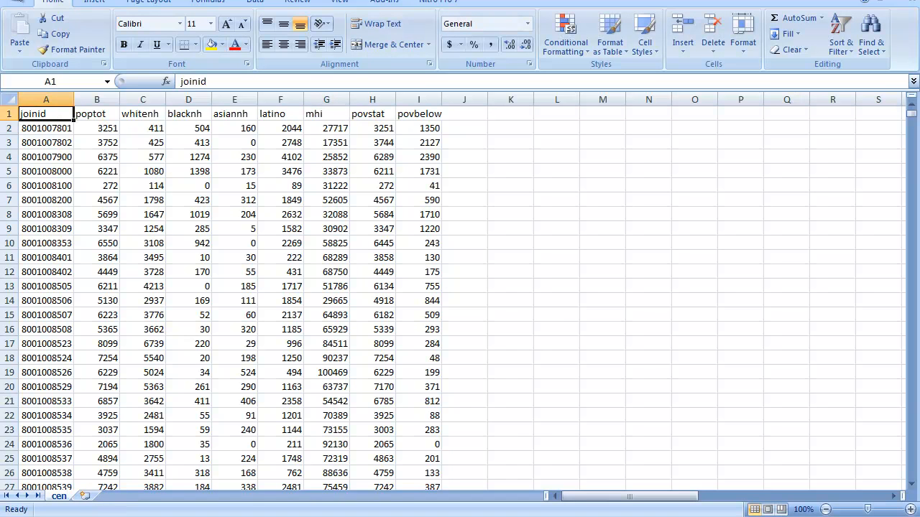
Start saving the workbook under a new name and browse to the folder C:\data\GIS\Youtube.
{"action": "left_click", "coordinate": [17, 3]}
{"action": "left_click", "coordinate": [37, 120]}
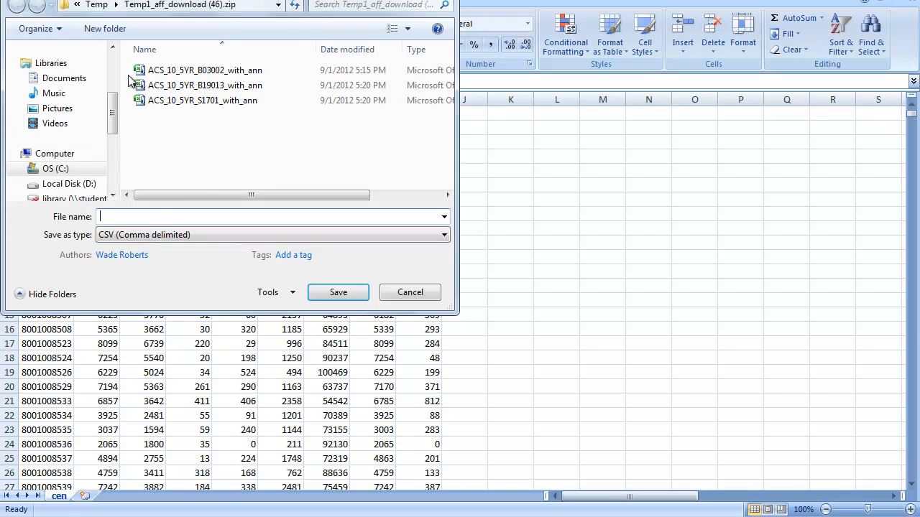
{"action": "left_click", "coordinate": [56, 168]}
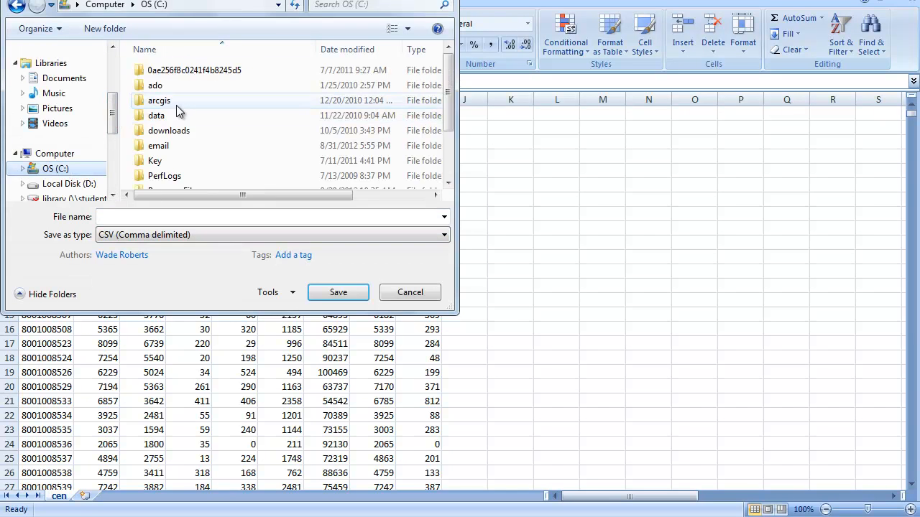
{"action": "double_click", "coordinate": [155, 116]}
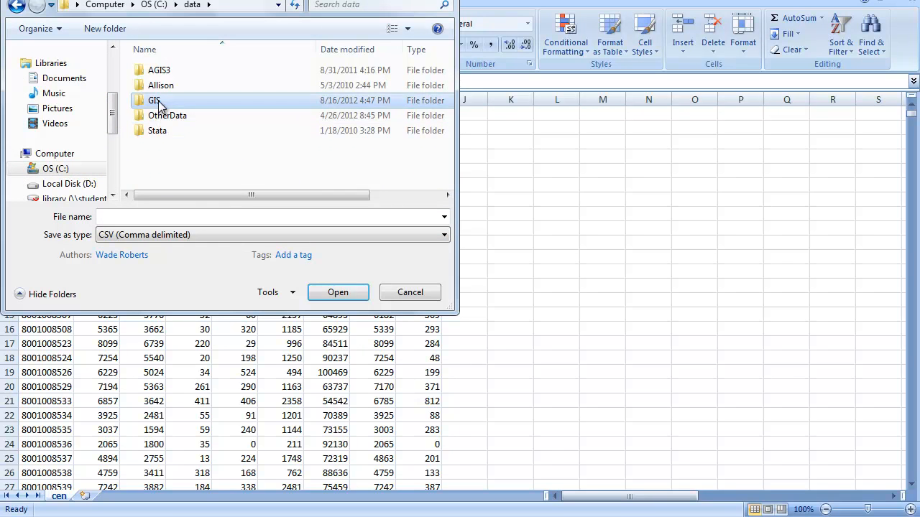
{"action": "double_click", "coordinate": [155, 101]}
{"action": "left_click_drag", "start_coordinate": [447, 61], "coordinate": [447, 173]}
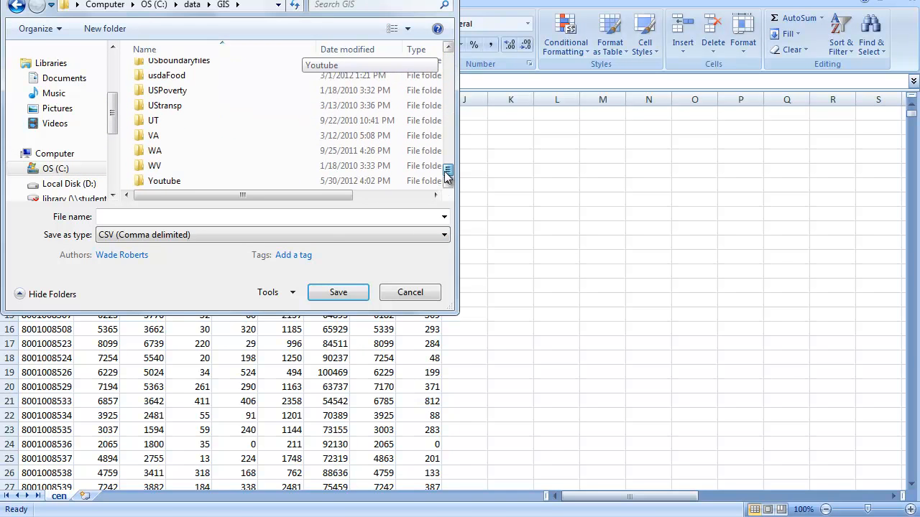
{"action": "double_click", "coordinate": [178, 181]}
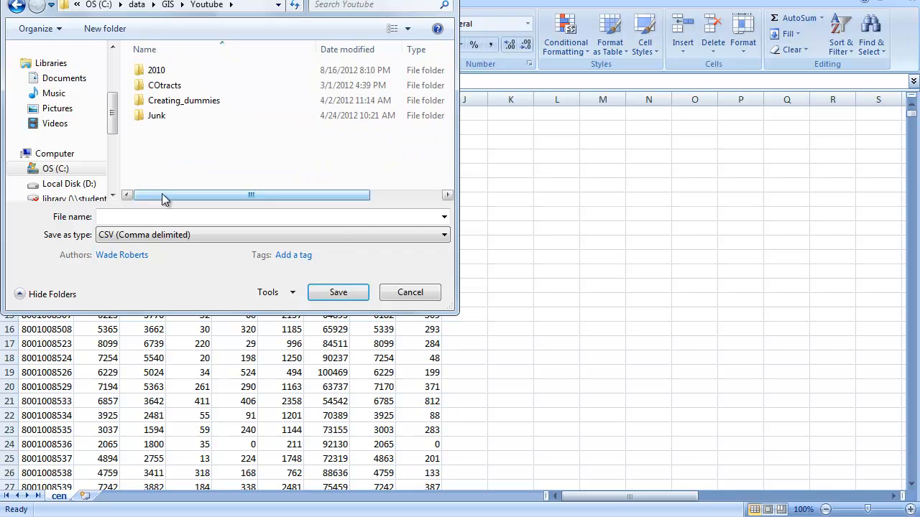
Save the workbook as COctcen in the Excel 97-2003 Workbook format.
{"action": "left_click", "coordinate": [148, 216]}
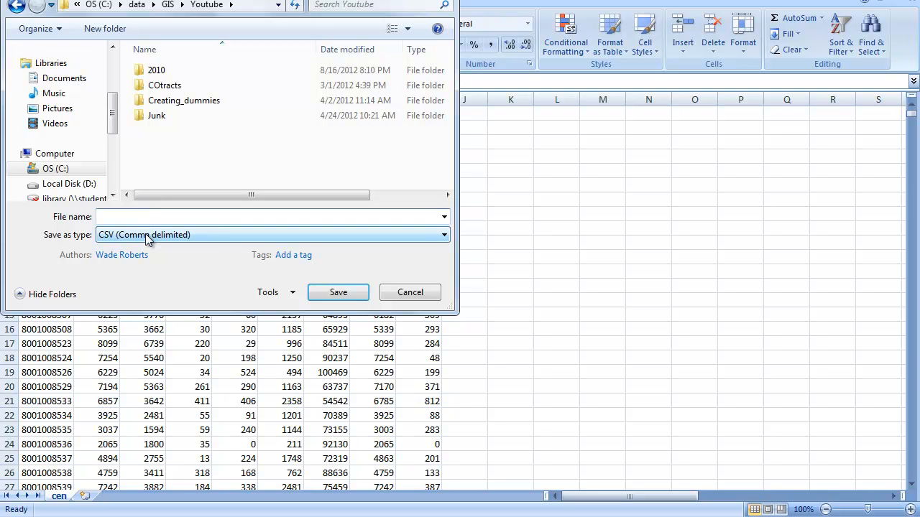
{"action": "type", "text": "CO"}
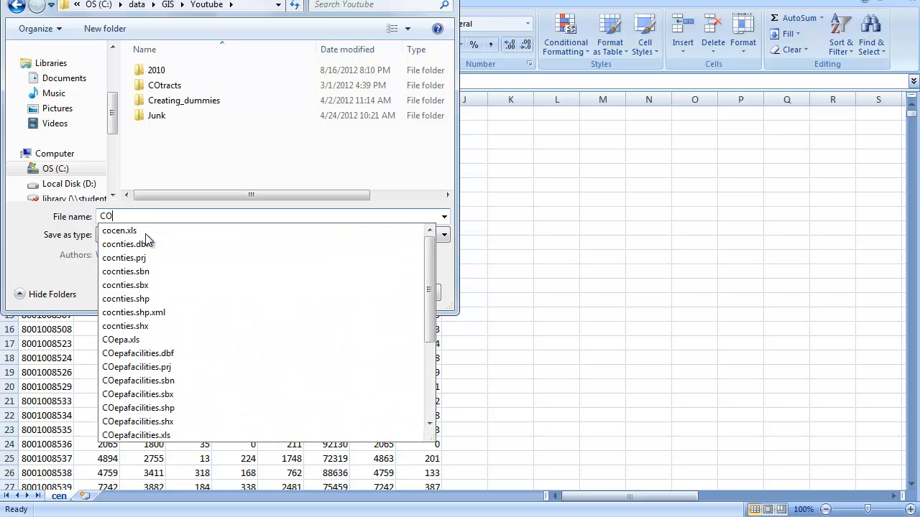
{"action": "type", "text": "ctcen"}
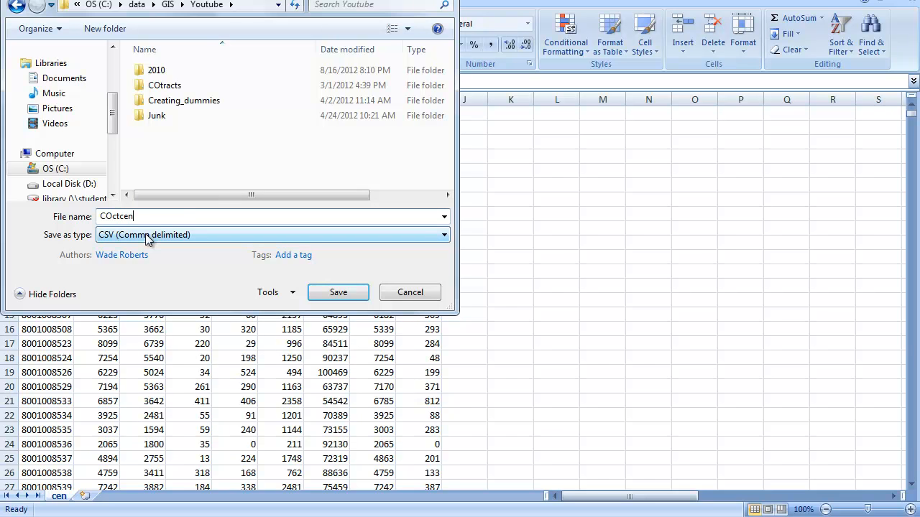
{"action": "left_click", "coordinate": [138, 236]}
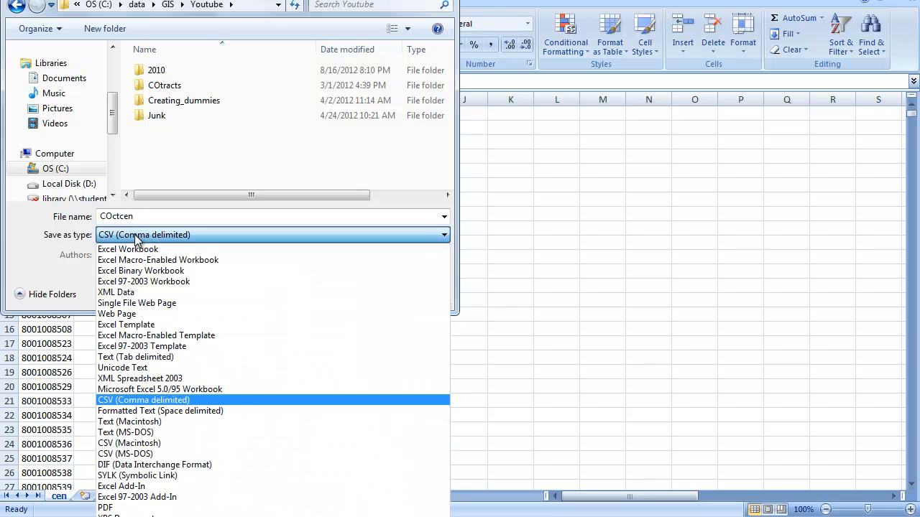
{"action": "left_click", "coordinate": [133, 282]}
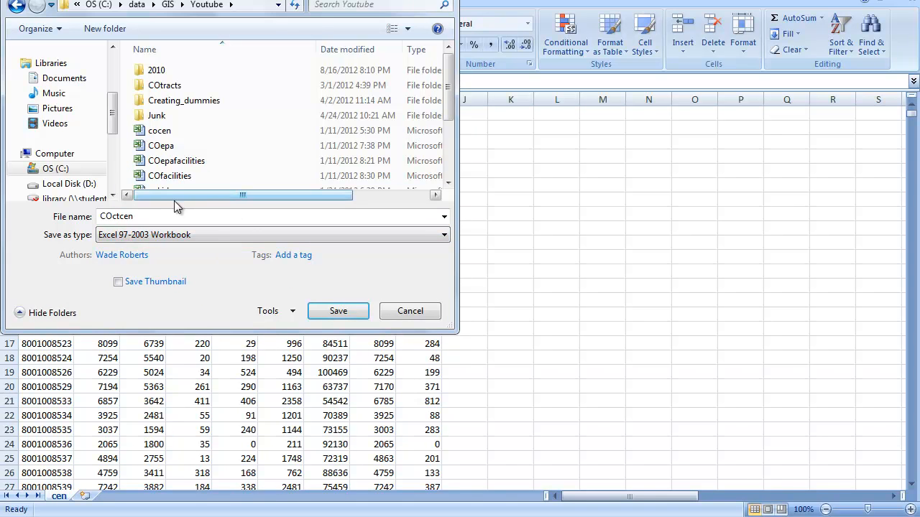
{"action": "left_click", "coordinate": [338, 314]}
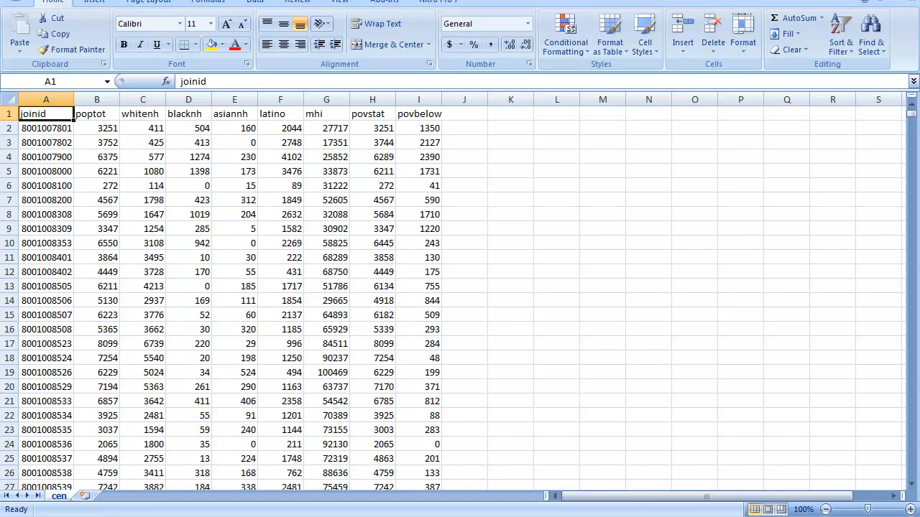
Close Excel and the aff_download (46) folder window to return to the census search results.
{"action": "left_click", "coordinate": [903, 1]}
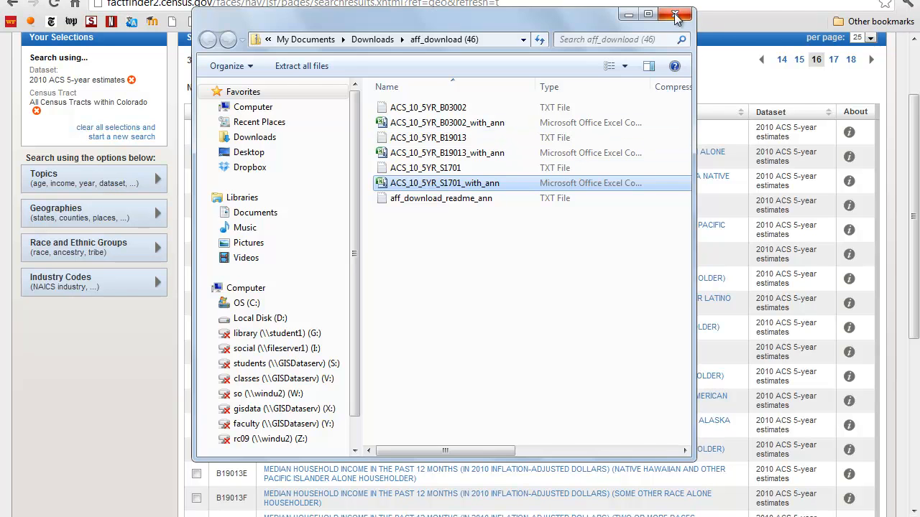
{"action": "left_click", "coordinate": [676, 17]}
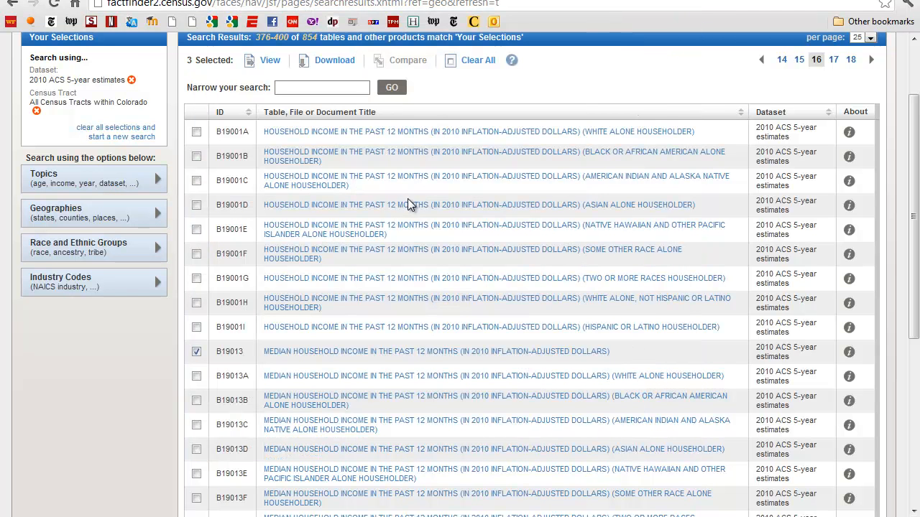